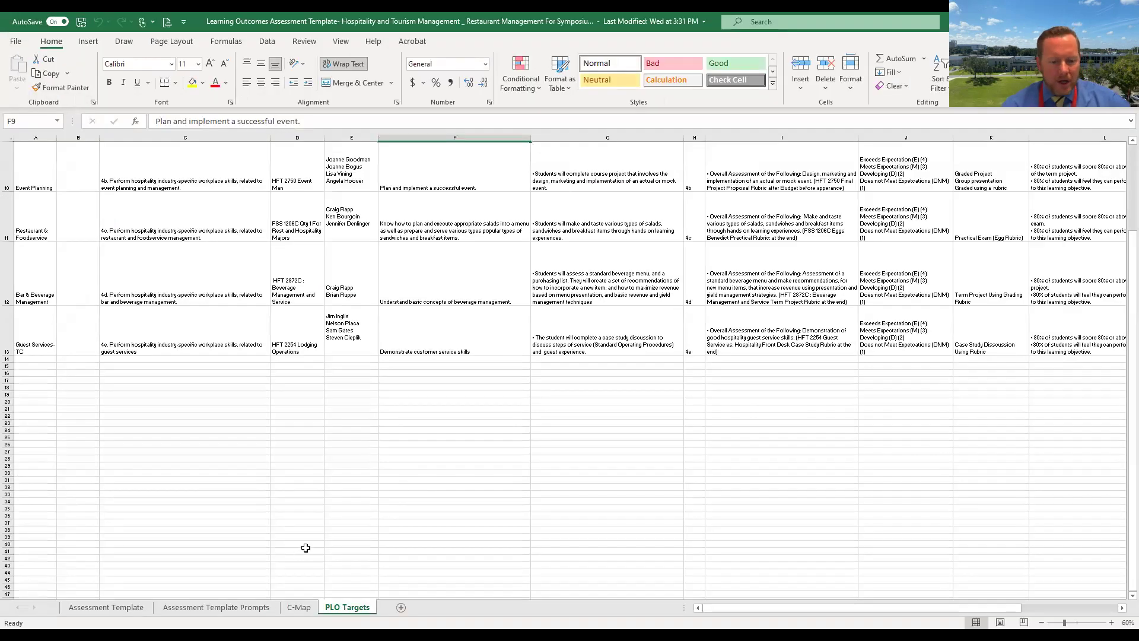
# Review the specializations list, then zoom the PLO Targets sheet to 80% and return to column A.
pyautogui.scroll(3, 326, 534)
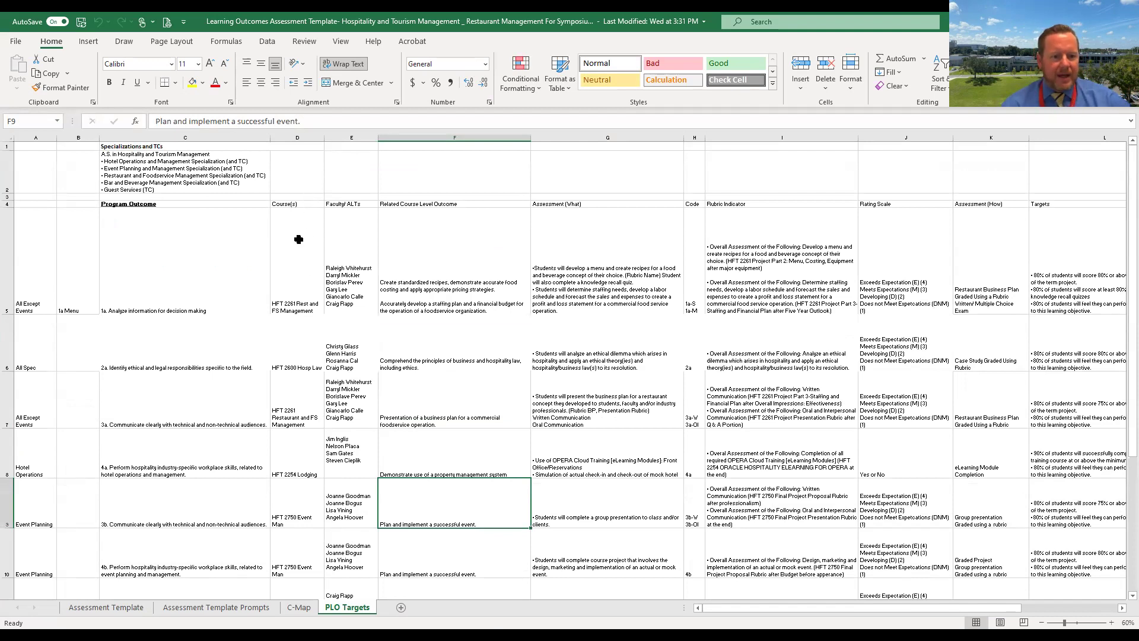
pyautogui.click(186, 176)
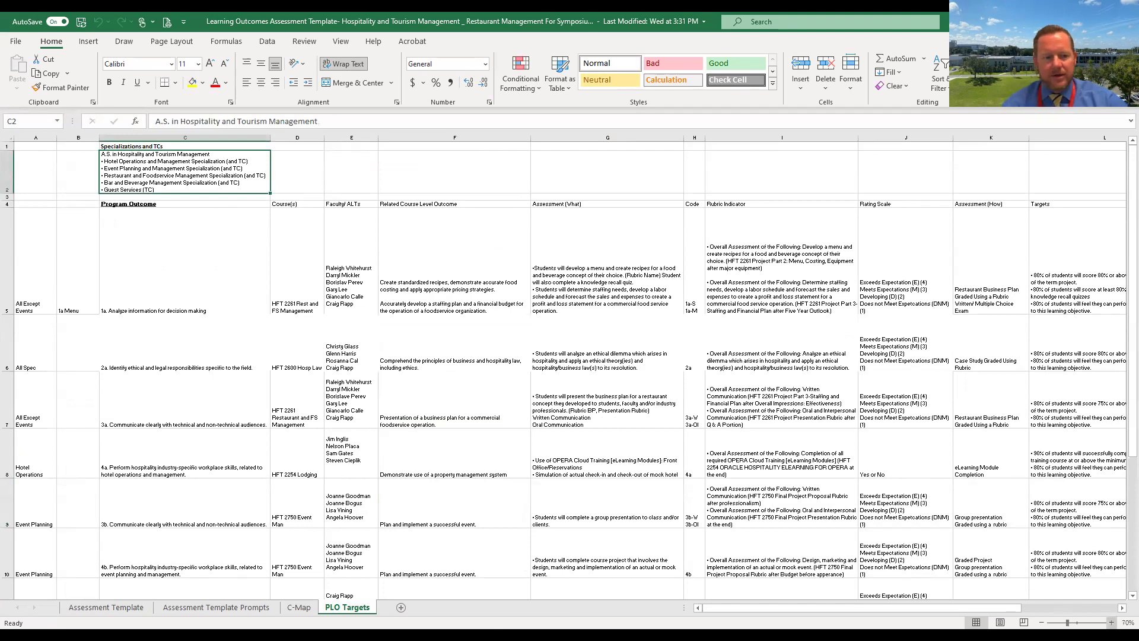
pyautogui.click(1111, 622)
pyautogui.click(1111, 623)
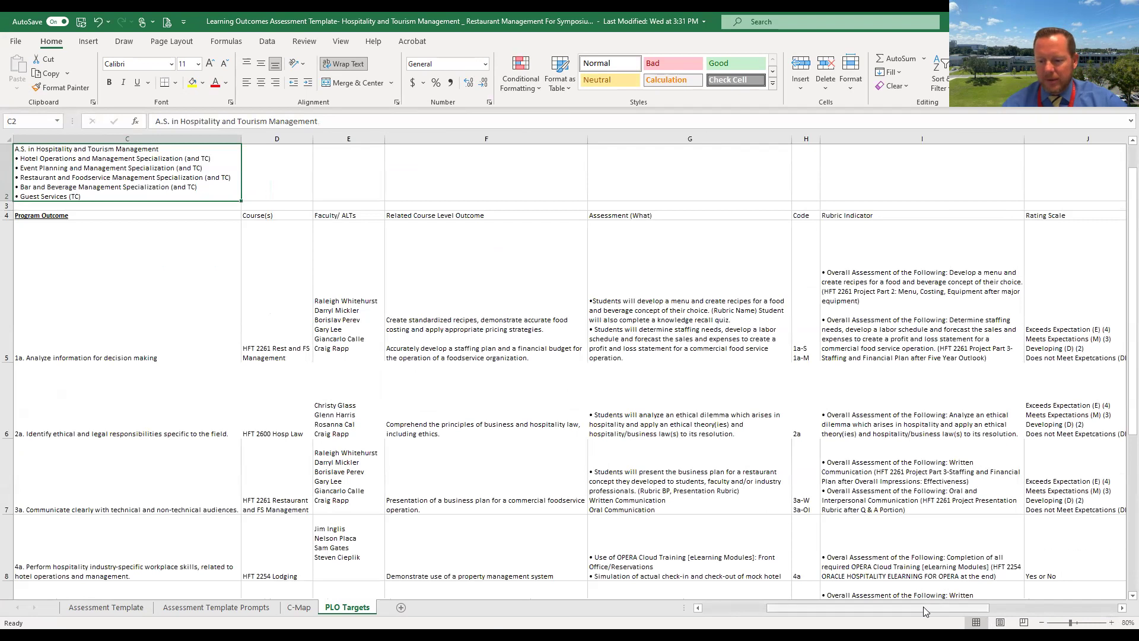
pyautogui.moveTo(923, 608); pyautogui.dragTo(859, 608)
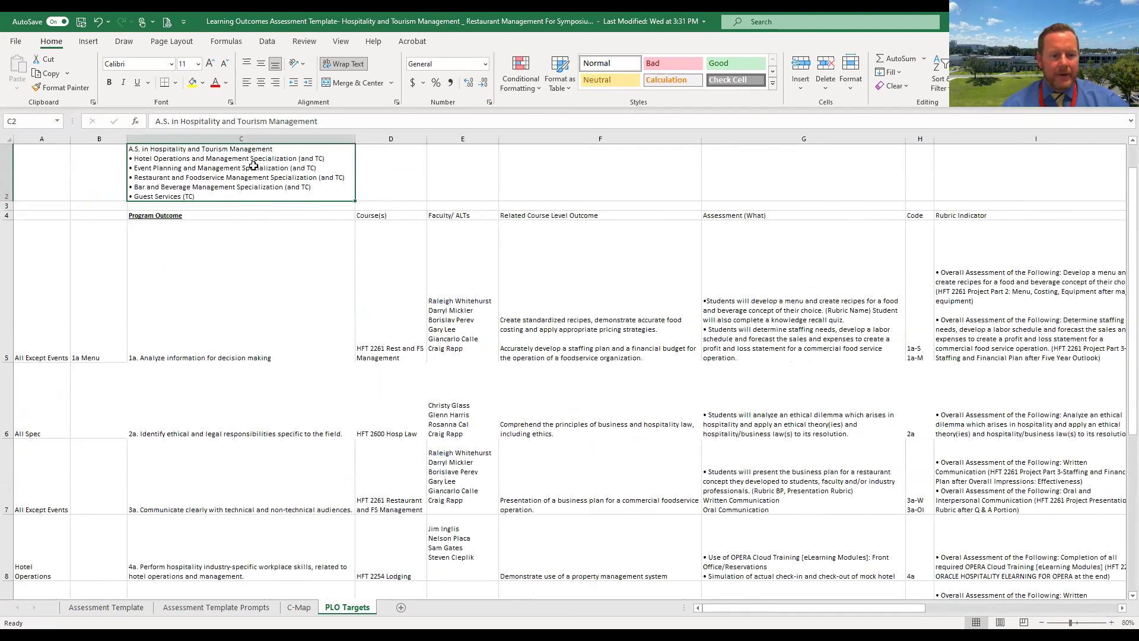
# Point out outcomes 1a decision making, 2a ethical responsibilities, 4a hotel operations and 3b communication.
pyautogui.click(226, 274)
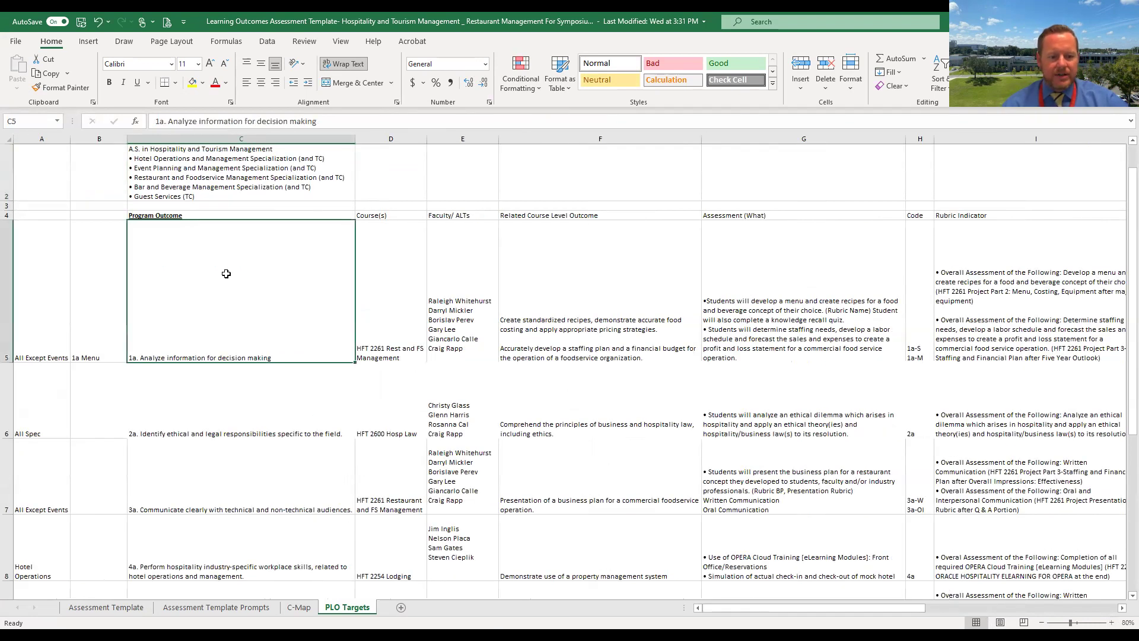
pyautogui.click(226, 400)
pyautogui.scroll(-1, 226, 399)
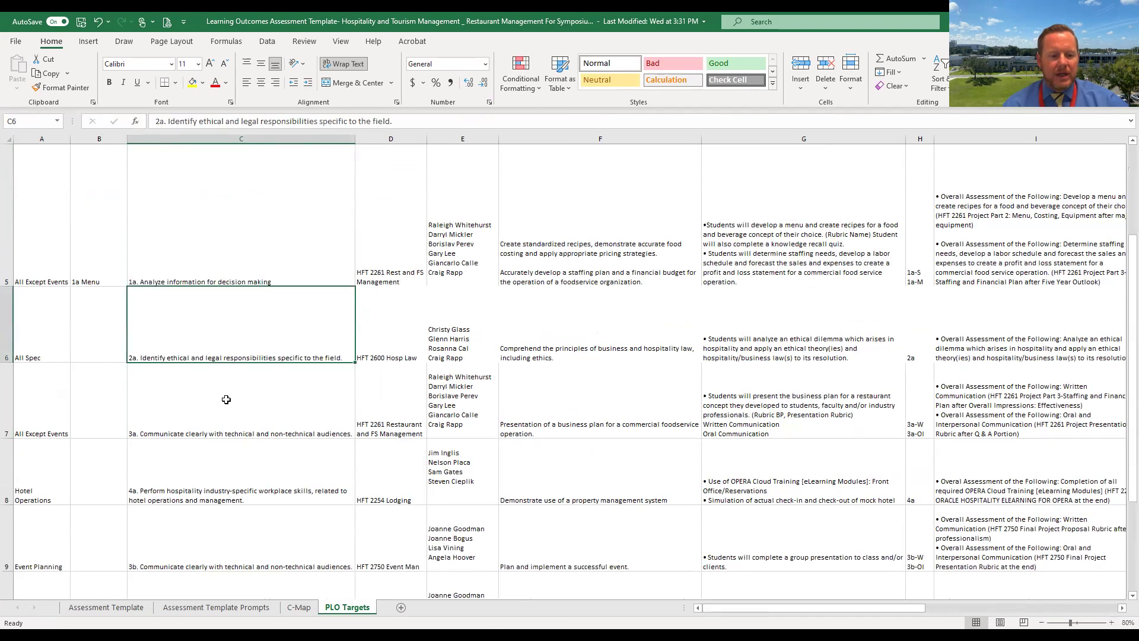
pyautogui.click(224, 469)
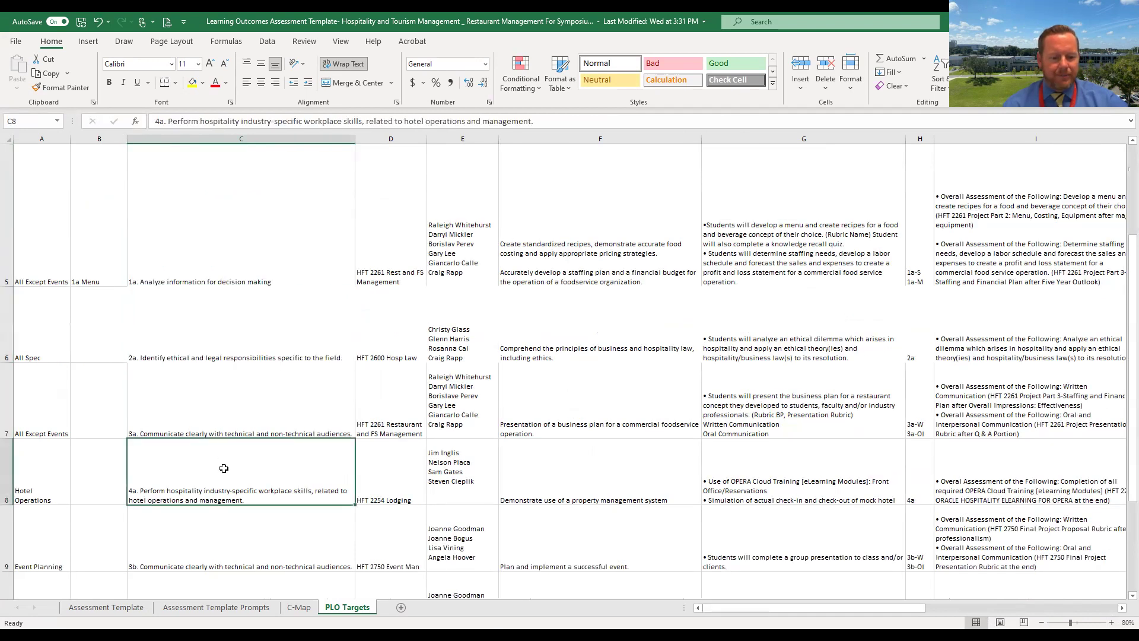
pyautogui.scroll(-1, 224, 469)
pyautogui.scroll(1, 219, 409)
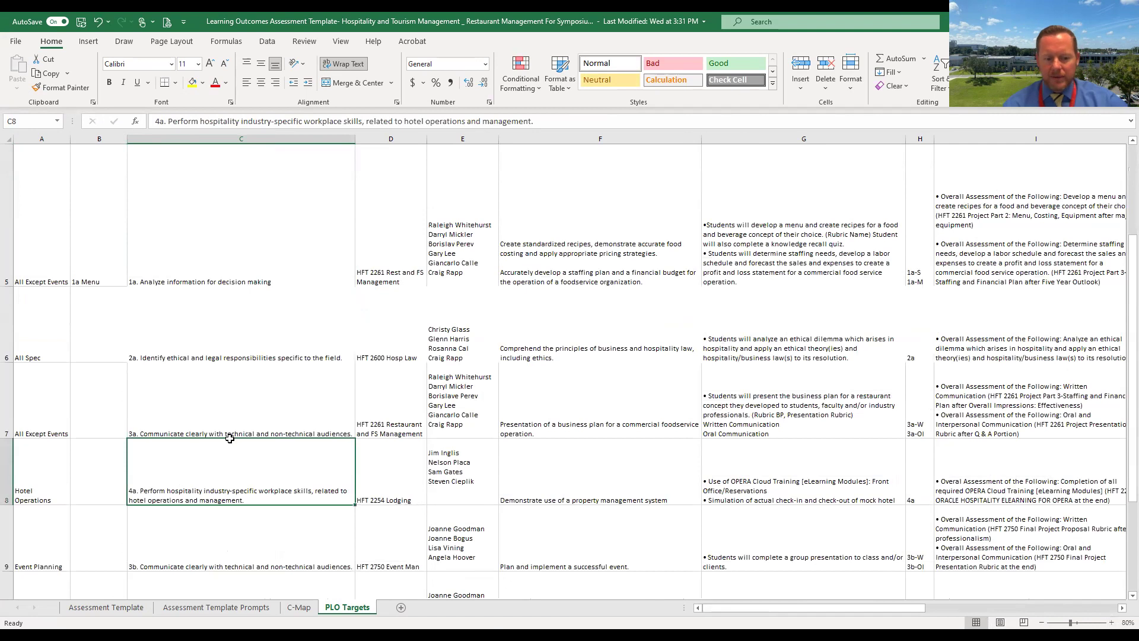
pyautogui.scroll(-1, 230, 440)
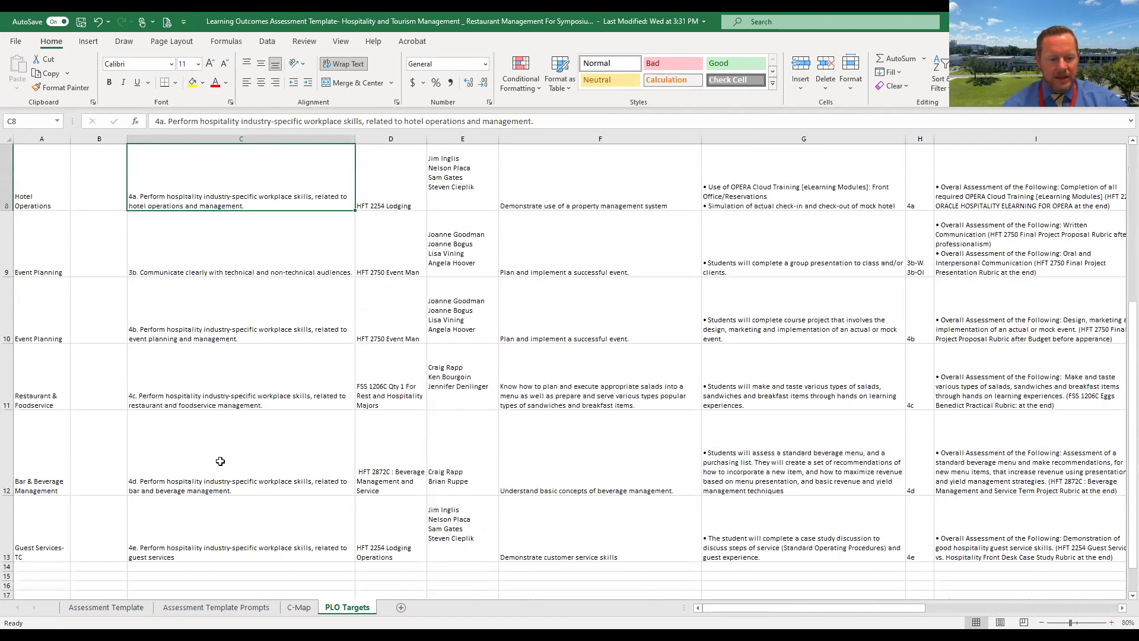
pyautogui.scroll(1, 213, 430)
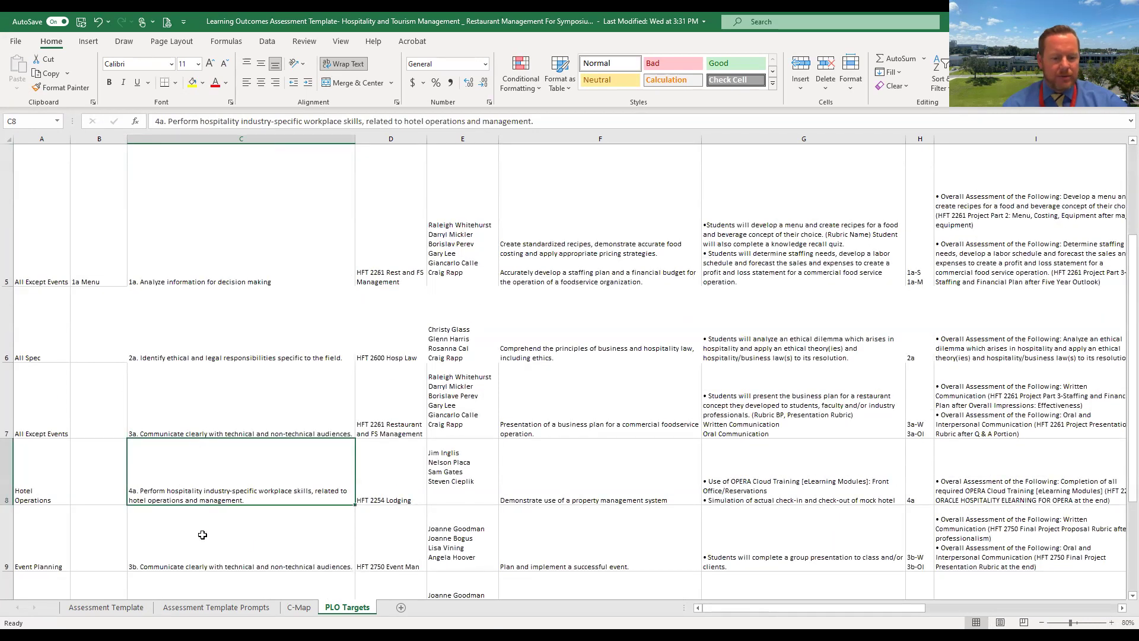
pyautogui.click(294, 526)
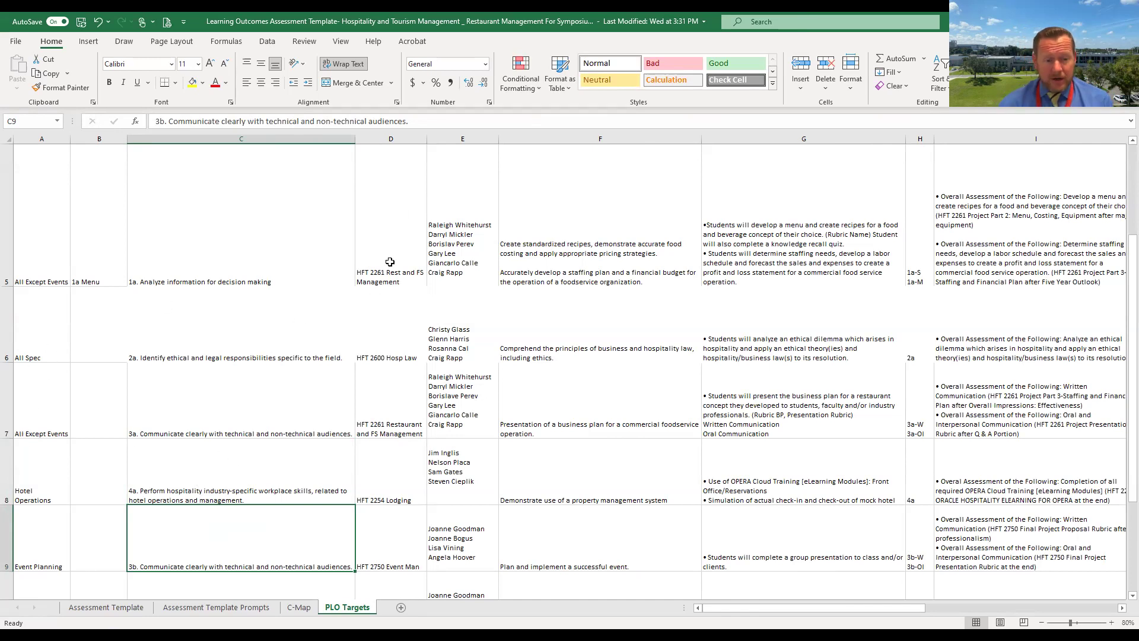
pyautogui.scroll(2, 391, 279)
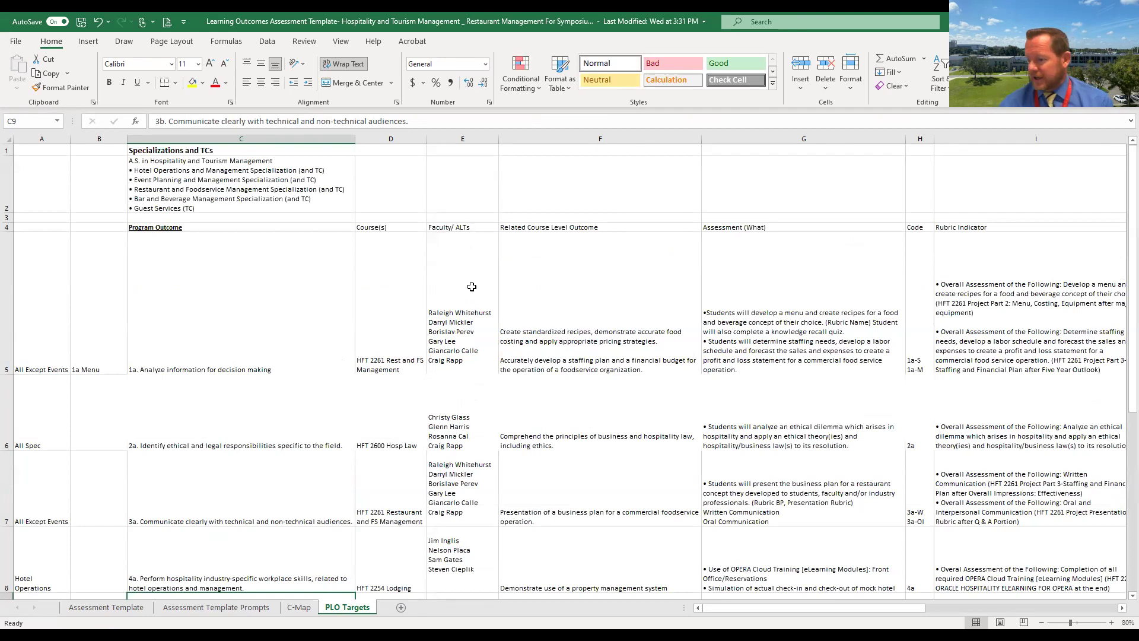
pyautogui.scroll(-2, 472, 287)
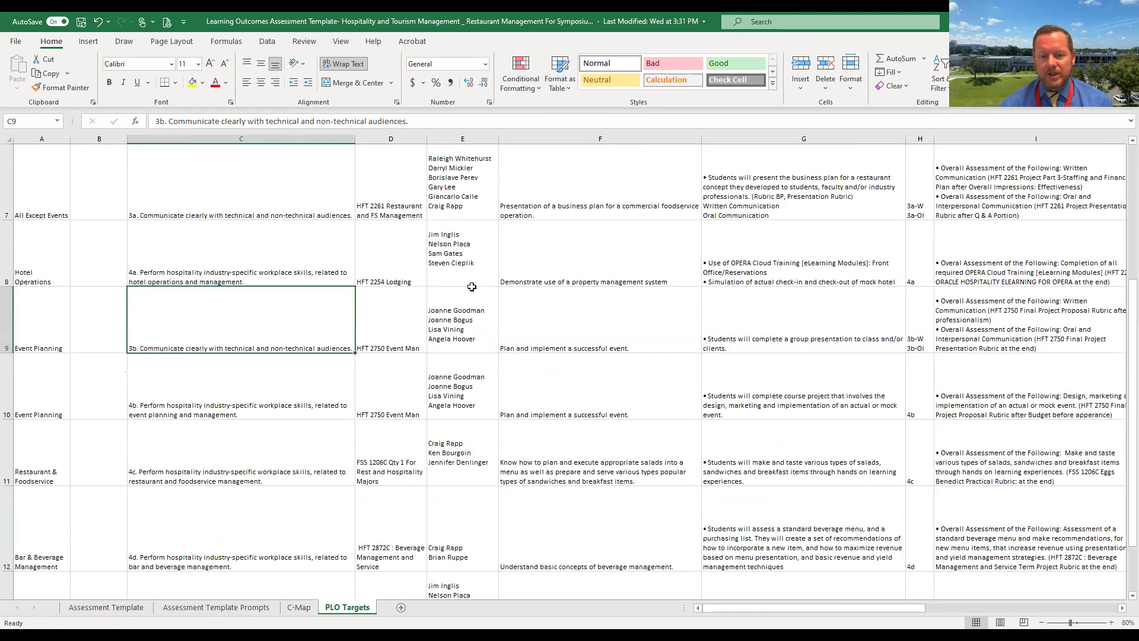
pyautogui.scroll(-1, 472, 286)
pyautogui.scroll(4, 473, 279)
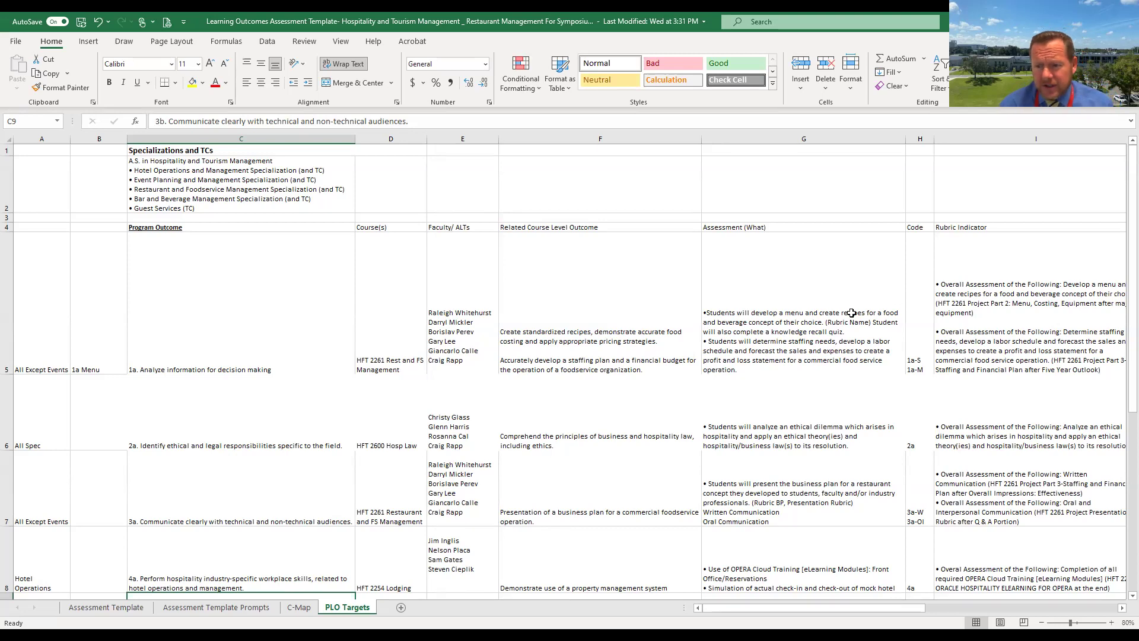
pyautogui.click(818, 320)
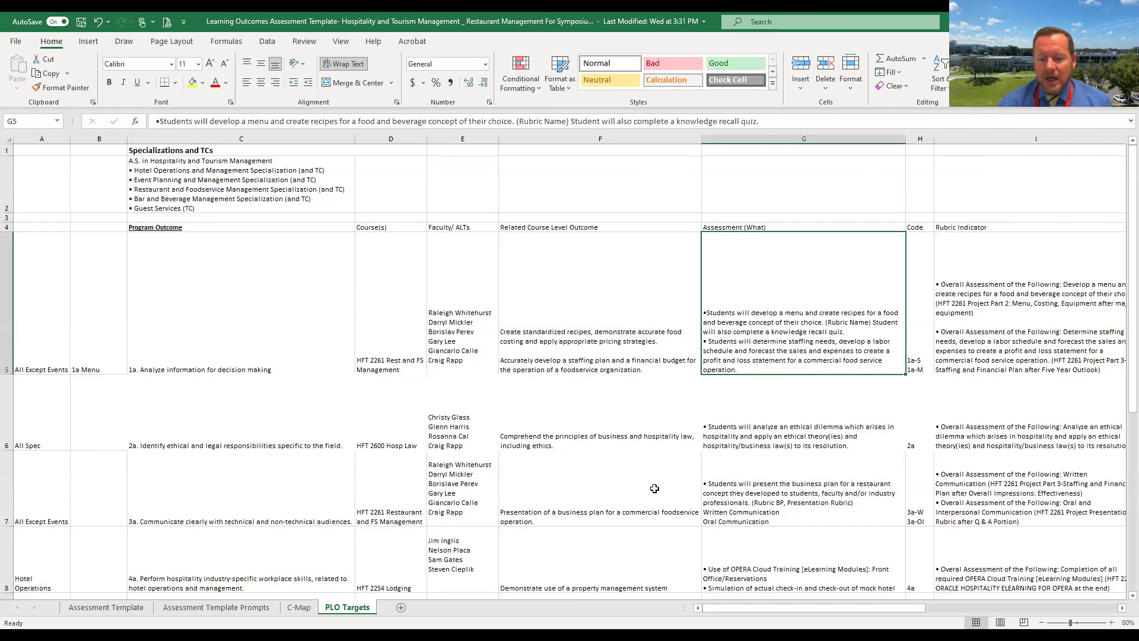
pyautogui.moveTo(746, 608); pyautogui.dragTo(822, 615)
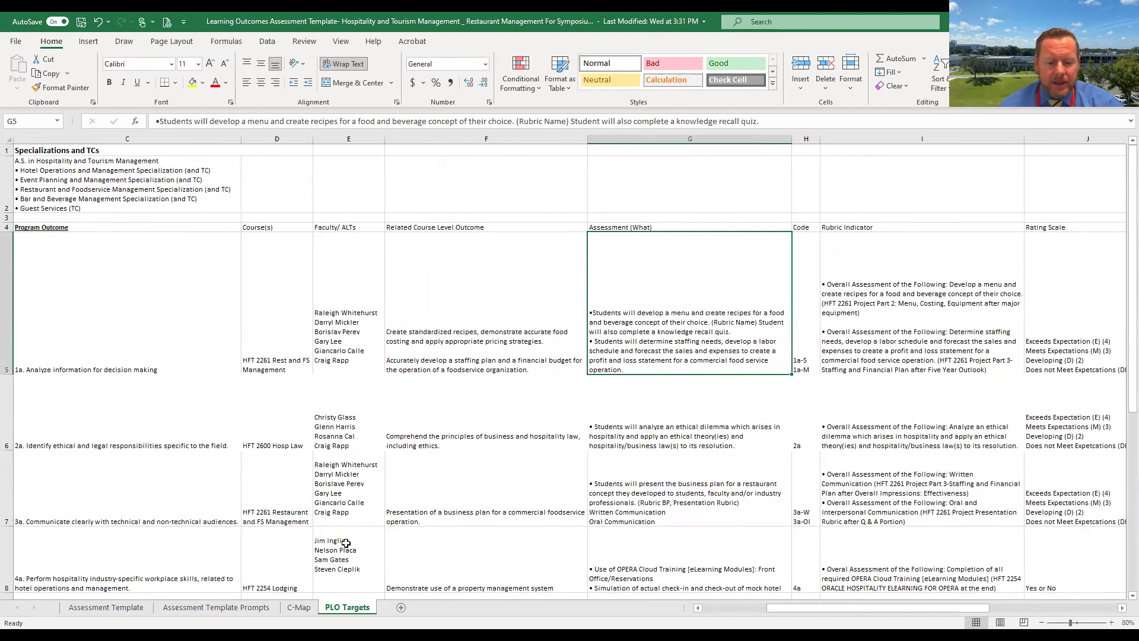
pyautogui.scroll(-1, 342, 552)
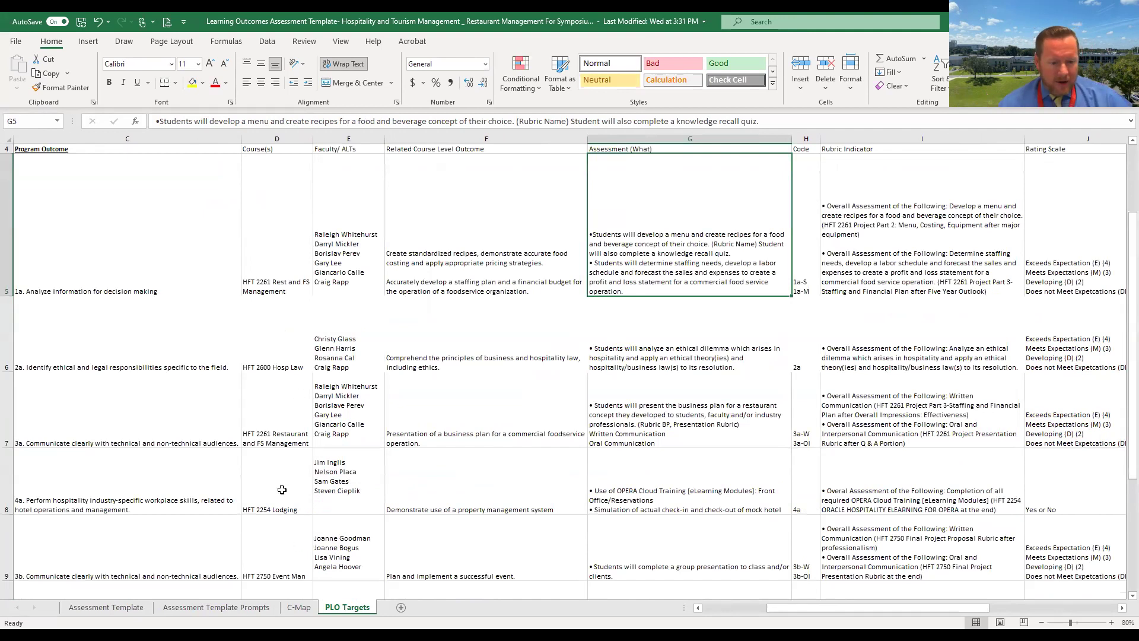
pyautogui.scroll(-2, 282, 490)
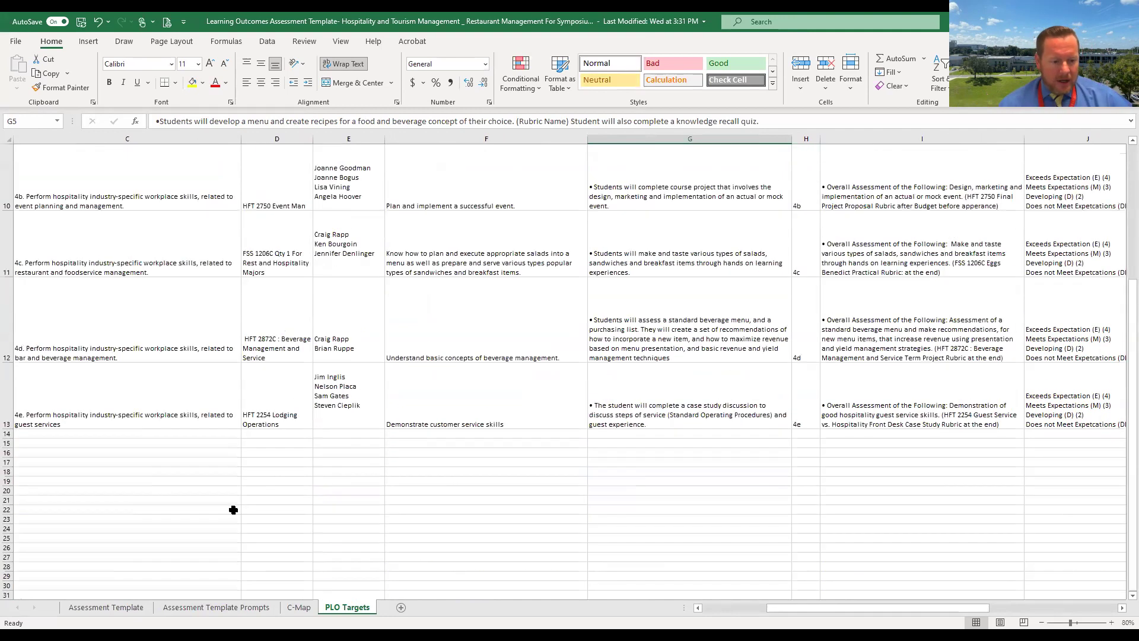
# On the C-Map sheet, point out HFT 1000, HFT 2261 and HFT 2942 entries for outcome 1a.
pyautogui.click(299, 611)
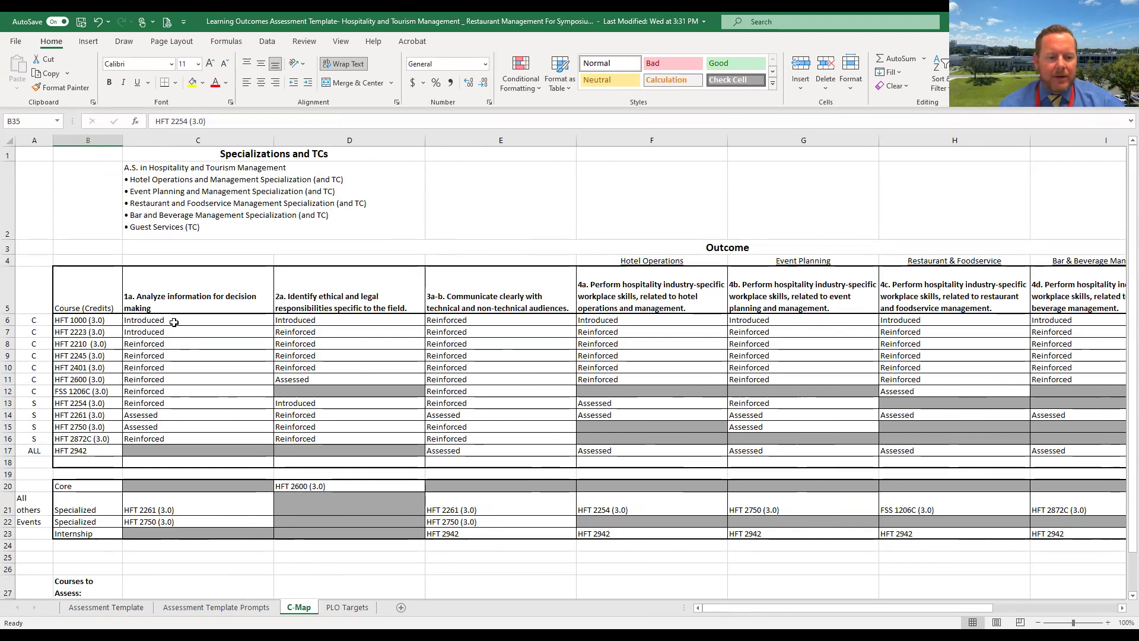
pyautogui.click(174, 322)
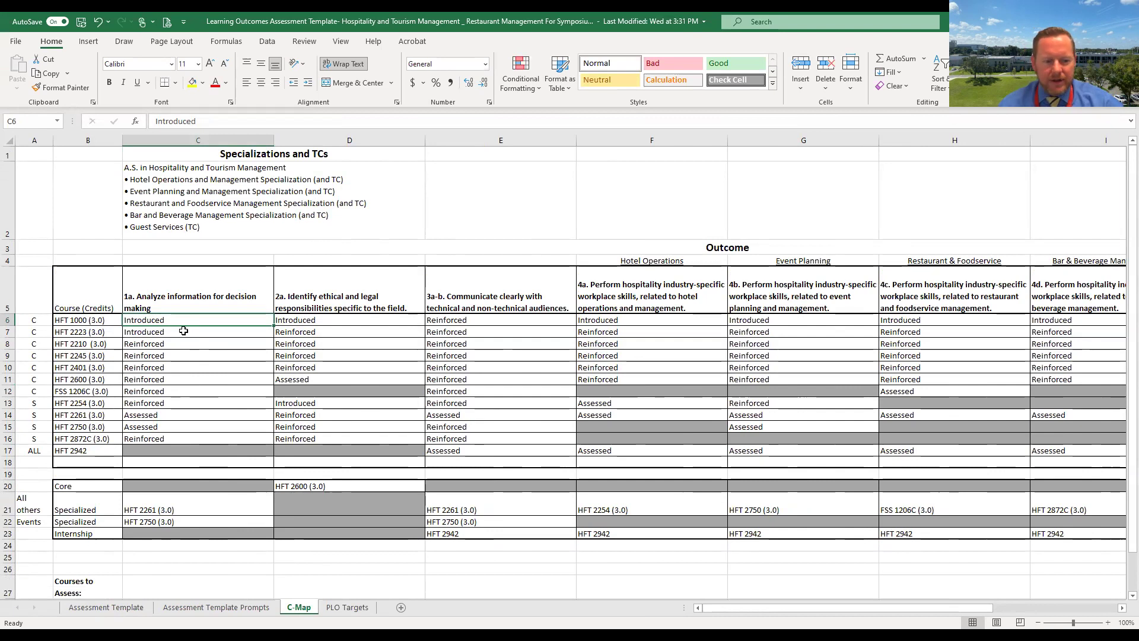
pyautogui.click(156, 419)
pyautogui.click(154, 450)
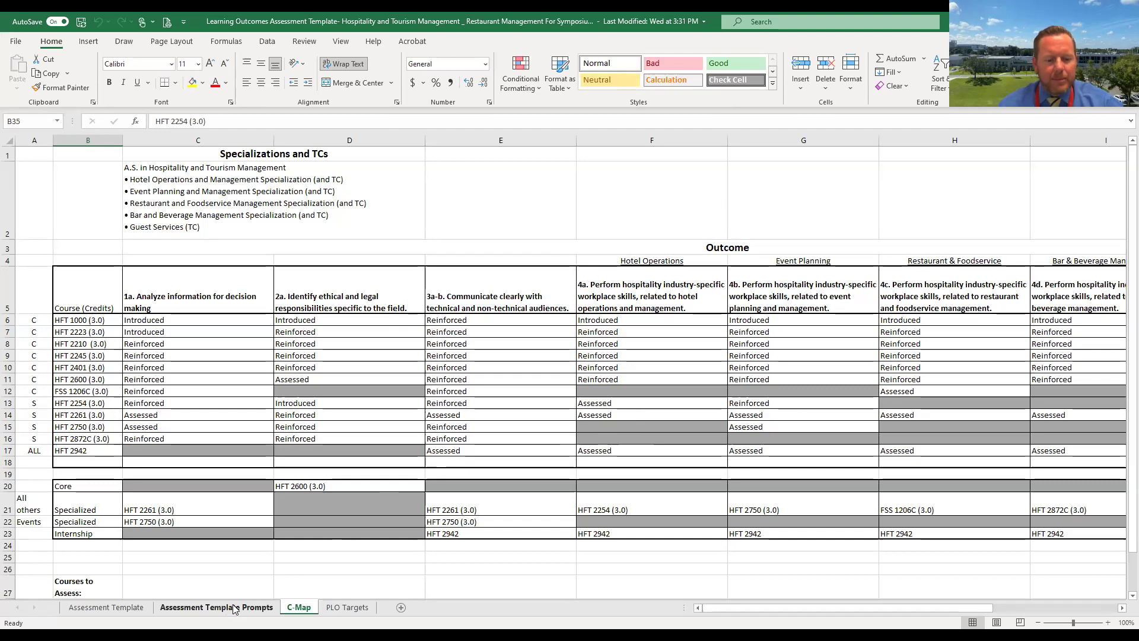
# Switch to the Assessment Template sheet with the ALT plan questions and answers.
pyautogui.click(118, 609)
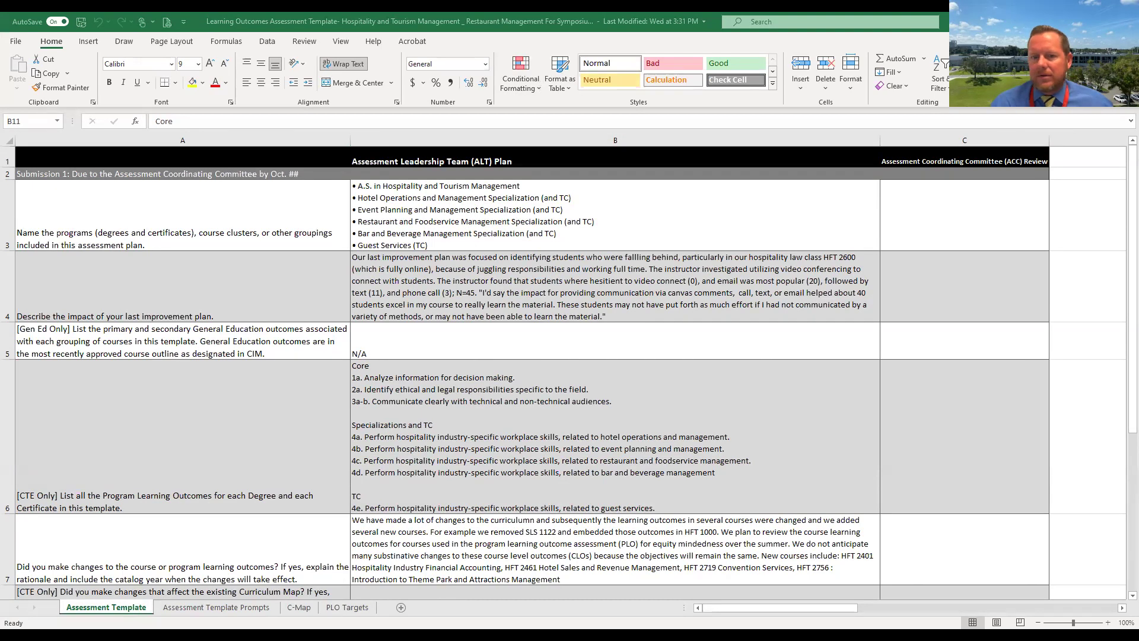
# View the Qualtrics survey report, then browse the Canvas dashboard's 28 published courses.
pyautogui.hotkey('alt', 'Tab')
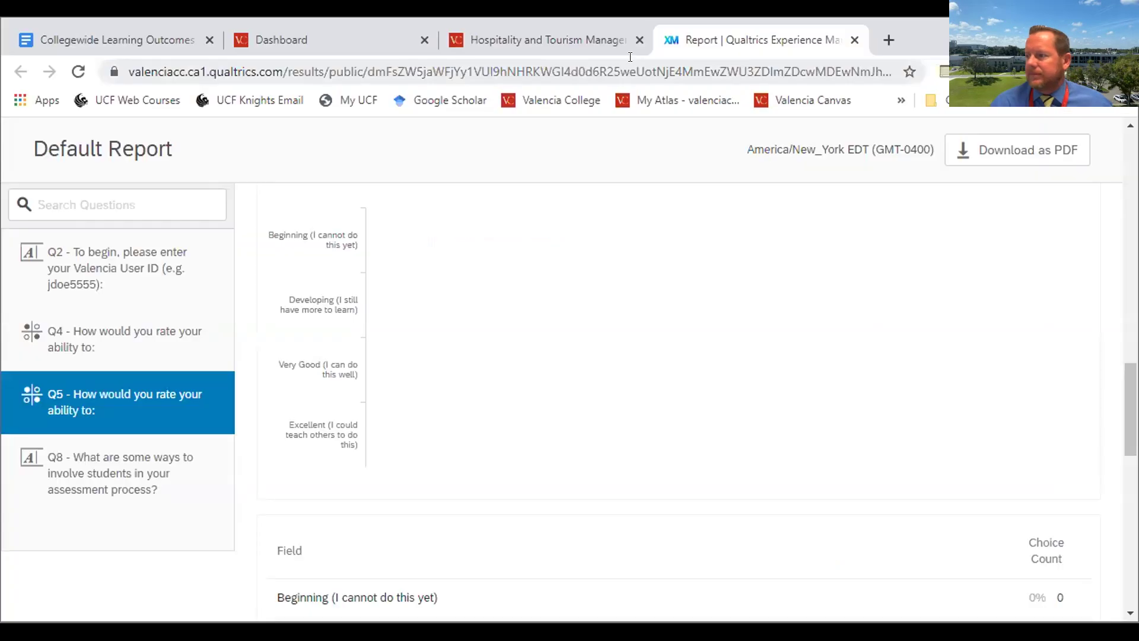
pyautogui.click(366, 35)
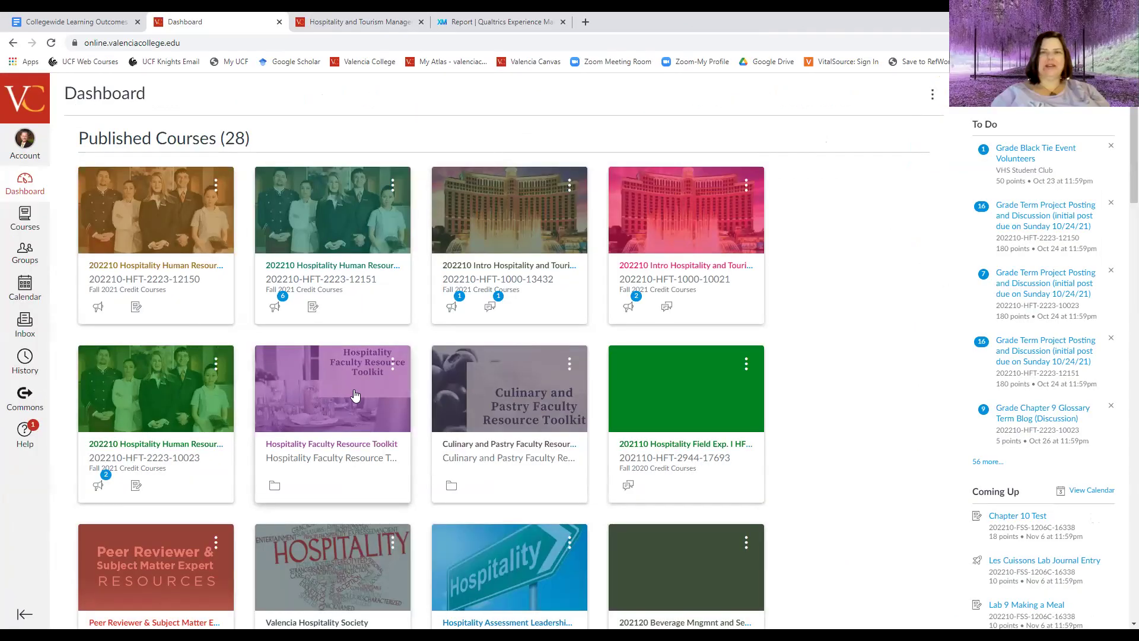
pyautogui.scroll(-4, 792, 363)
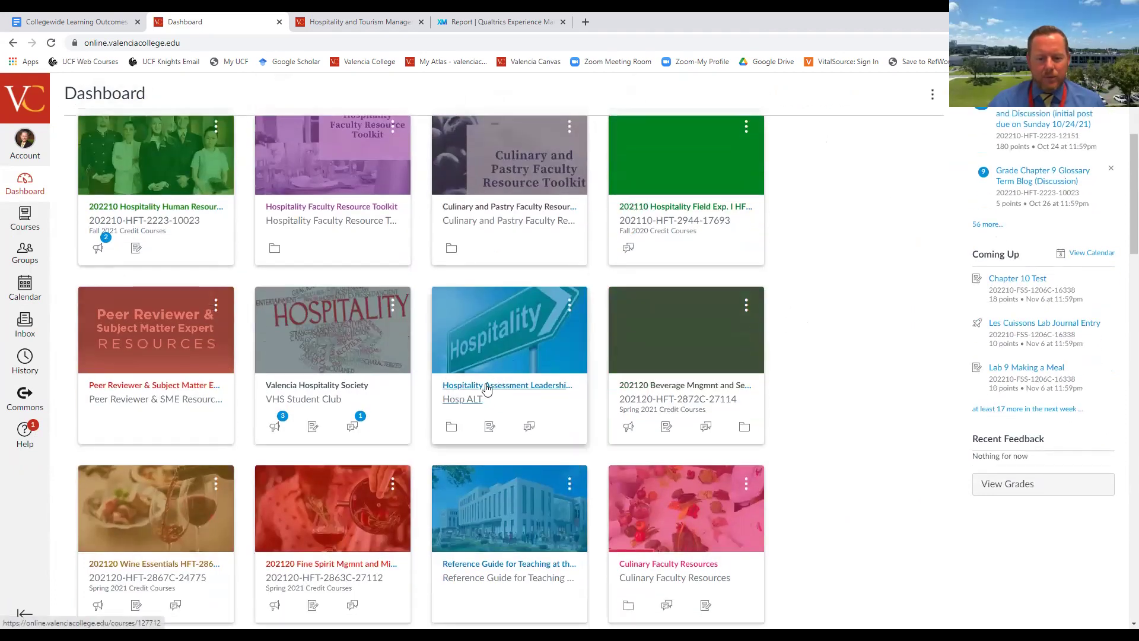
# Open the Hospitality Assessment Leadership Team course and read its PLOA welcome and file-upload notes.
pyautogui.click(487, 387)
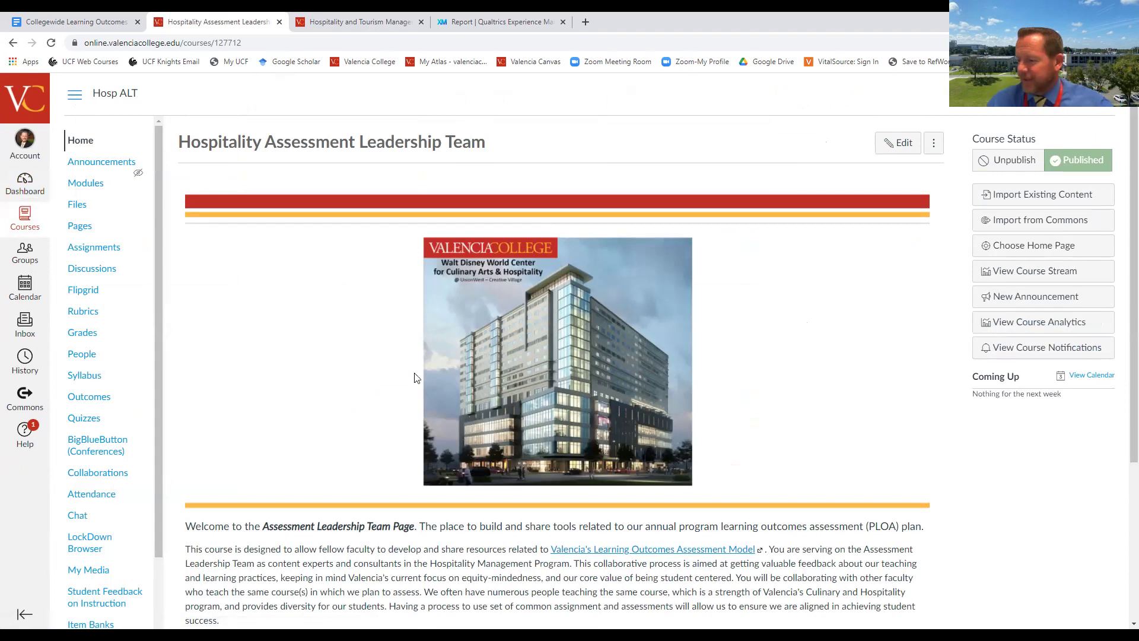
pyautogui.scroll(-1, 299, 496)
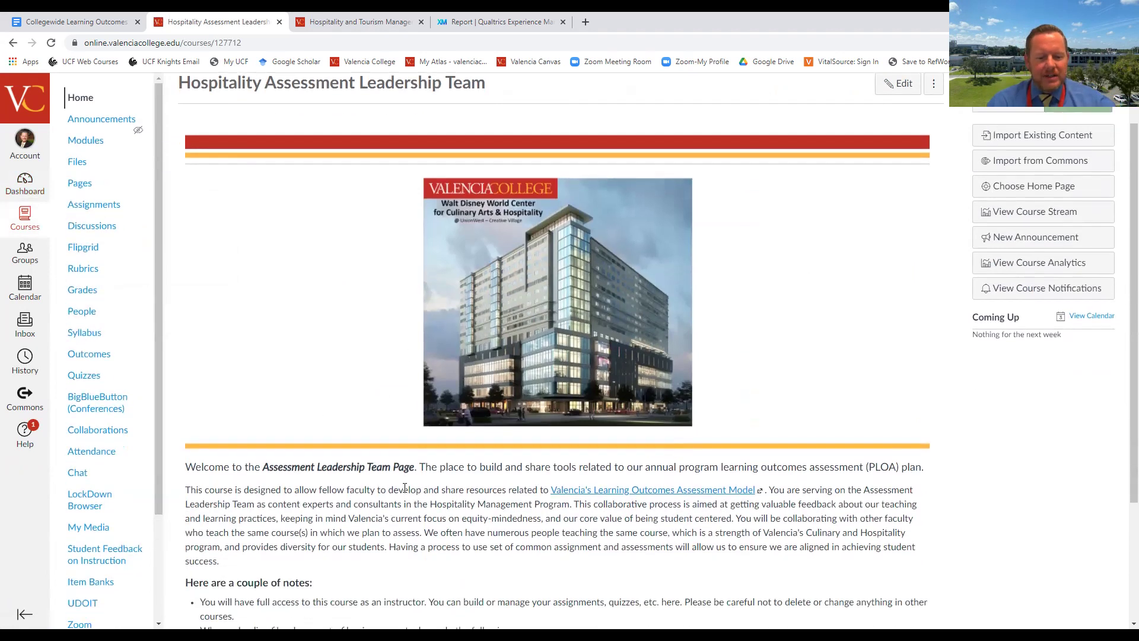
pyautogui.scroll(1, 313, 494)
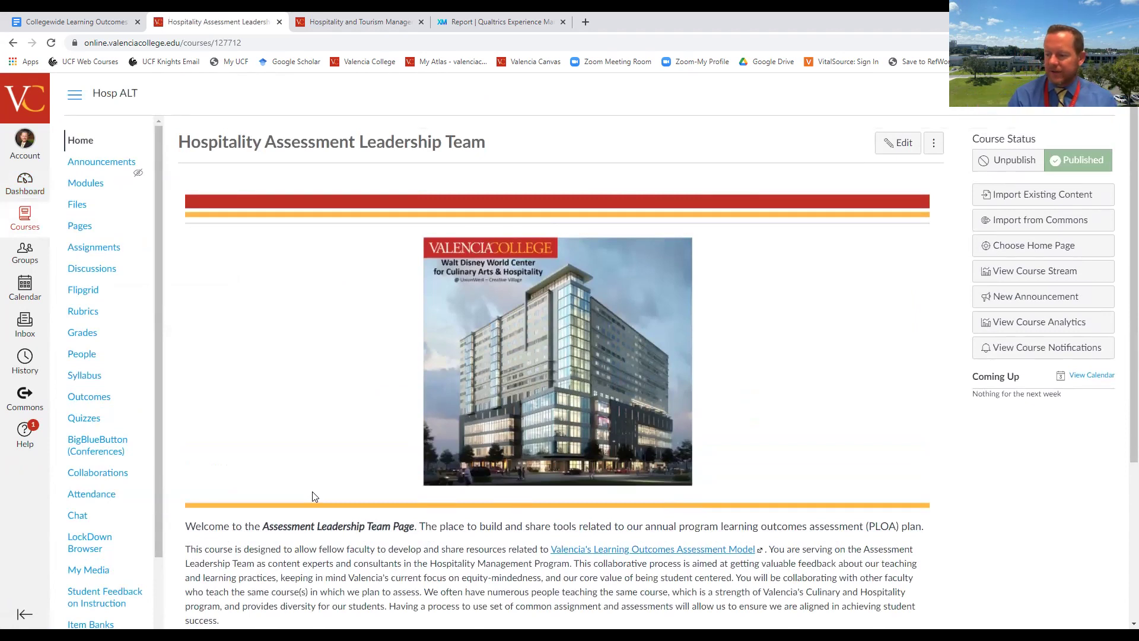
pyautogui.scroll(-3, 278, 546)
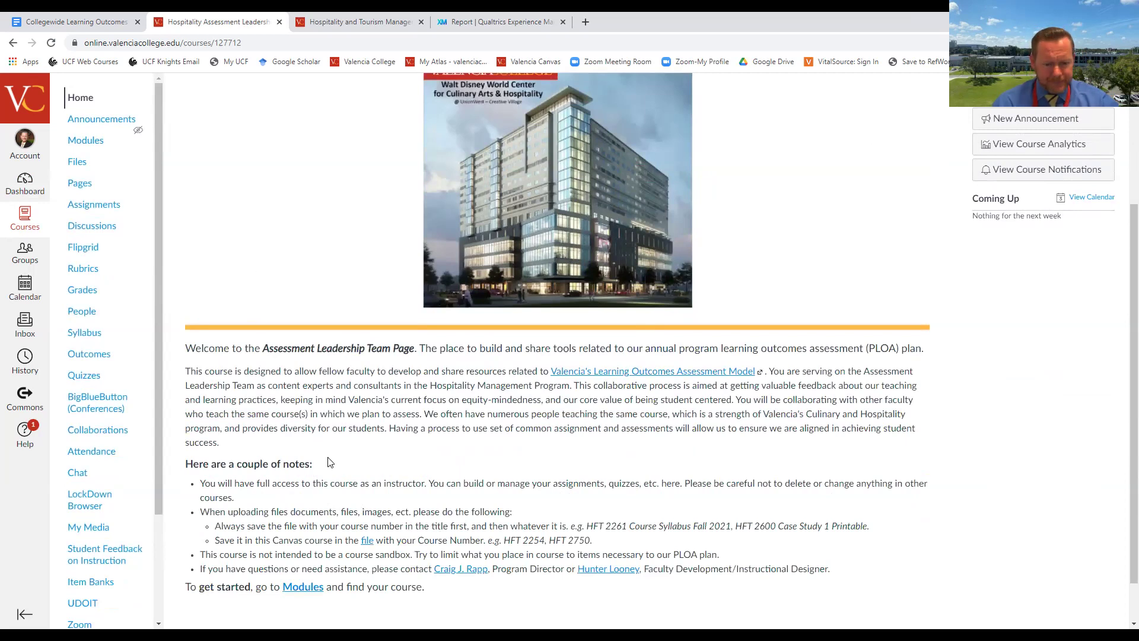
pyautogui.scroll(3, 330, 462)
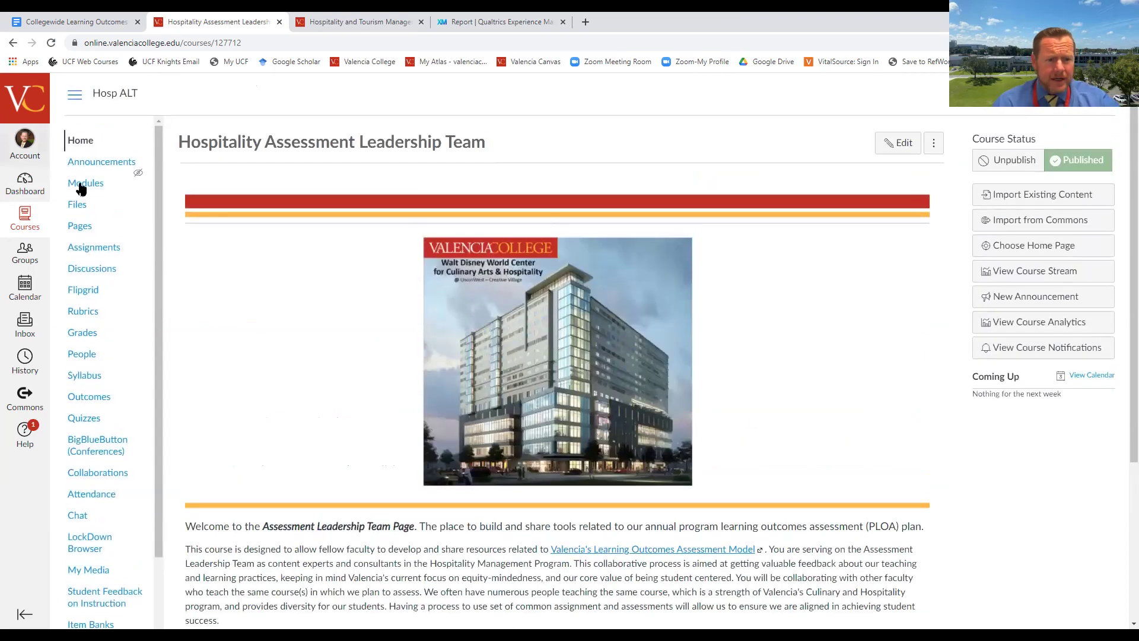
# Open the course Modules list and view the HFT 2261 Project Overview page.
pyautogui.click(83, 183)
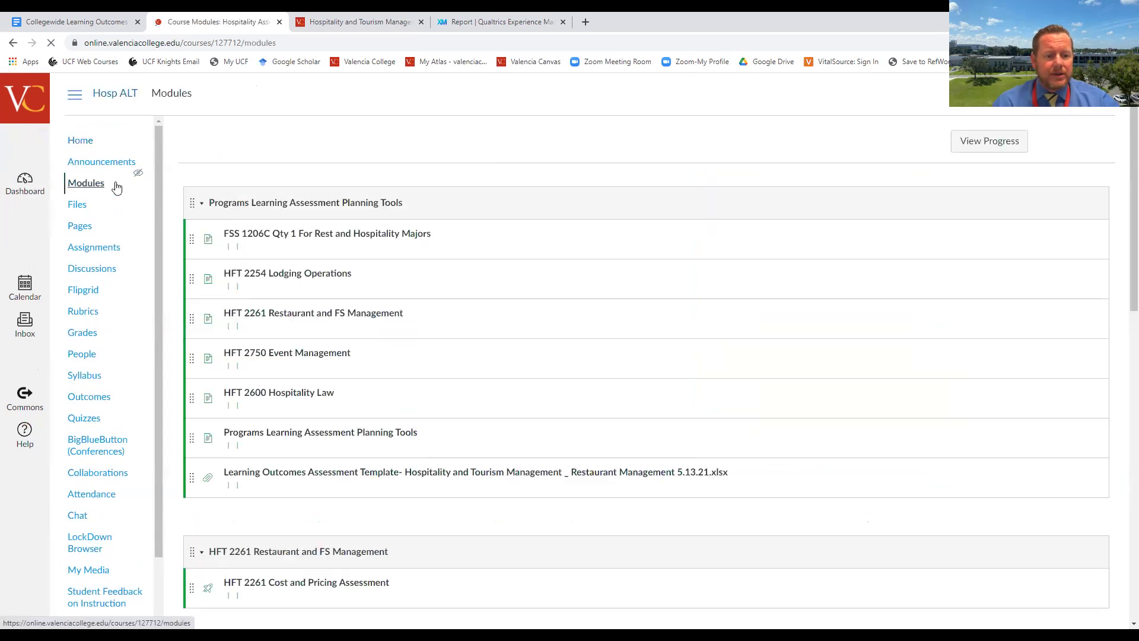
pyautogui.scroll(-5, 412, 229)
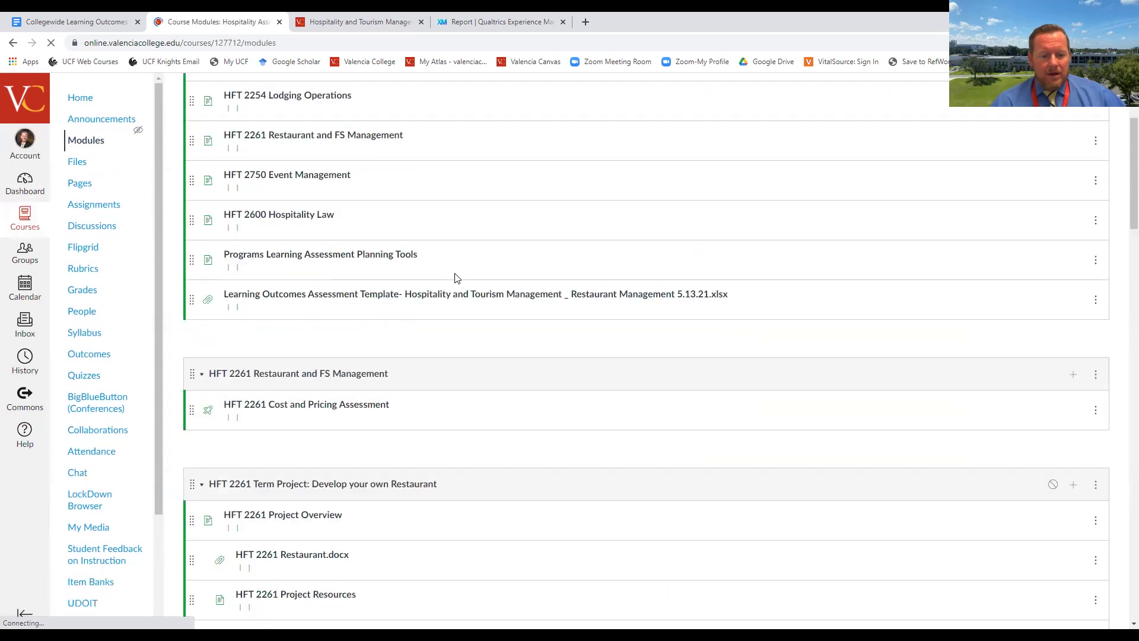
pyautogui.scroll(-3, 402, 259)
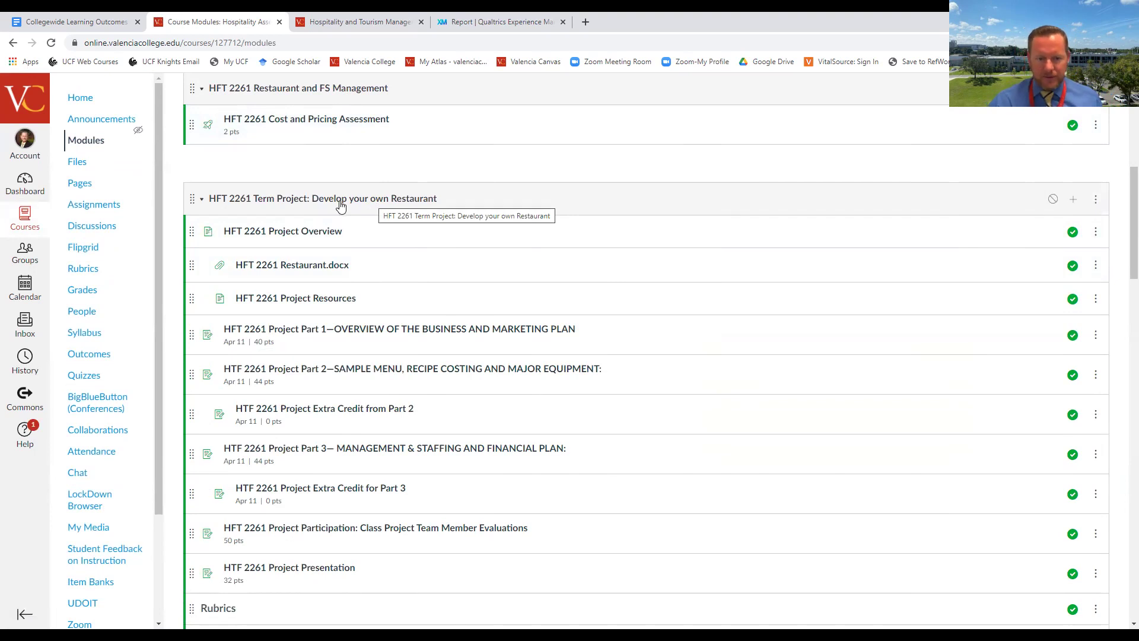
pyautogui.click(307, 231)
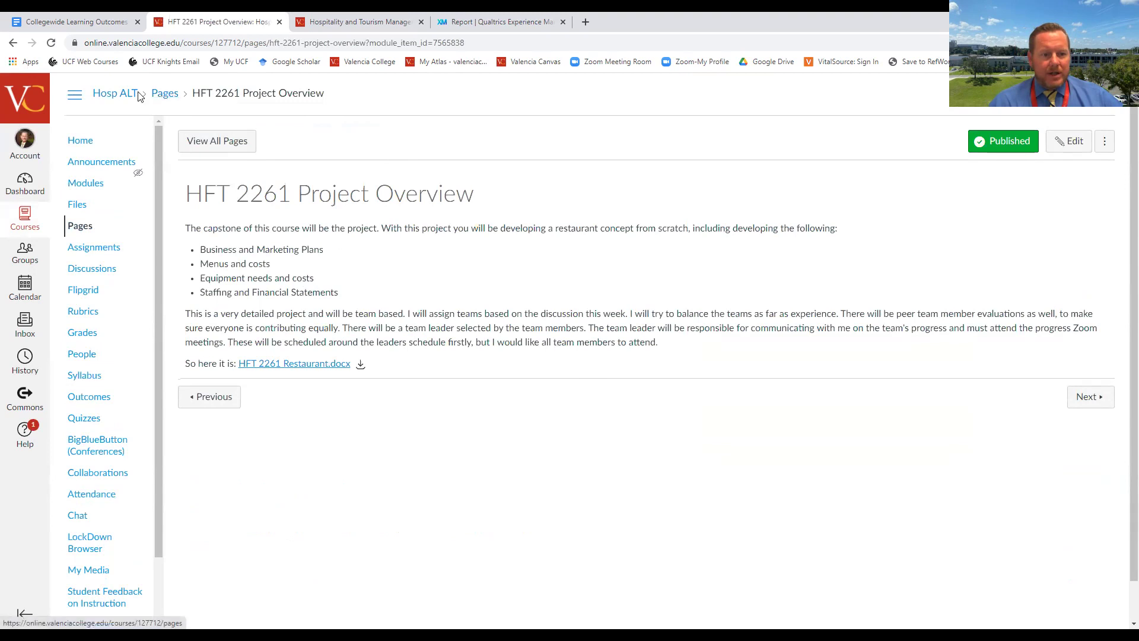
pyautogui.click(128, 97)
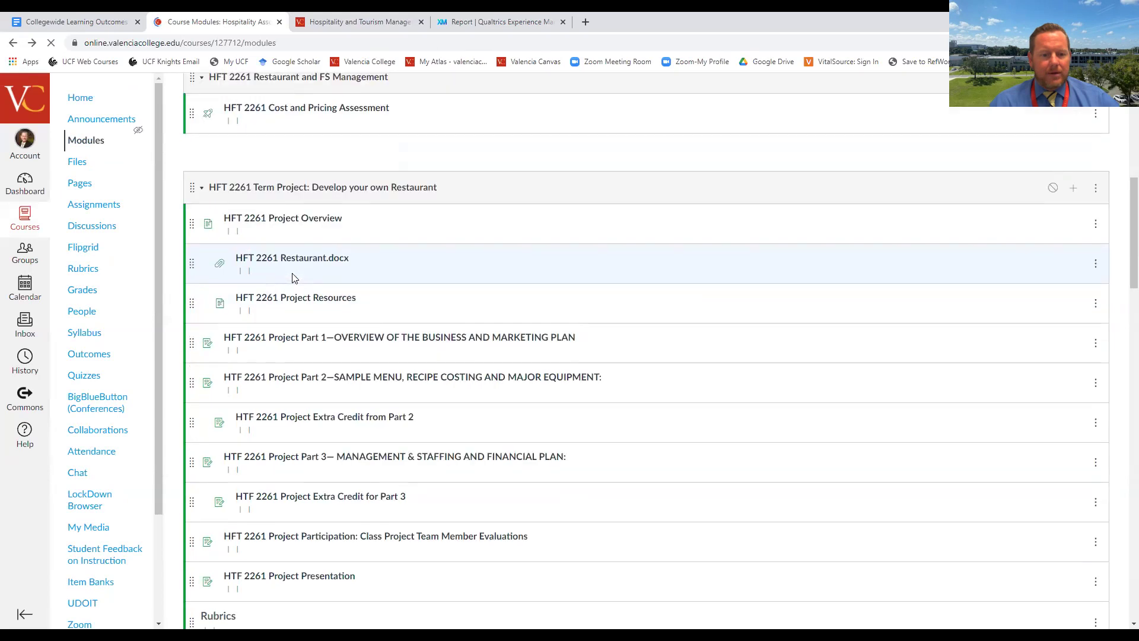
# Preview the HFT 2261 Cost and Pricing Assessment quiz, then go back to the course home.
pyautogui.scroll(-3, 294, 277)
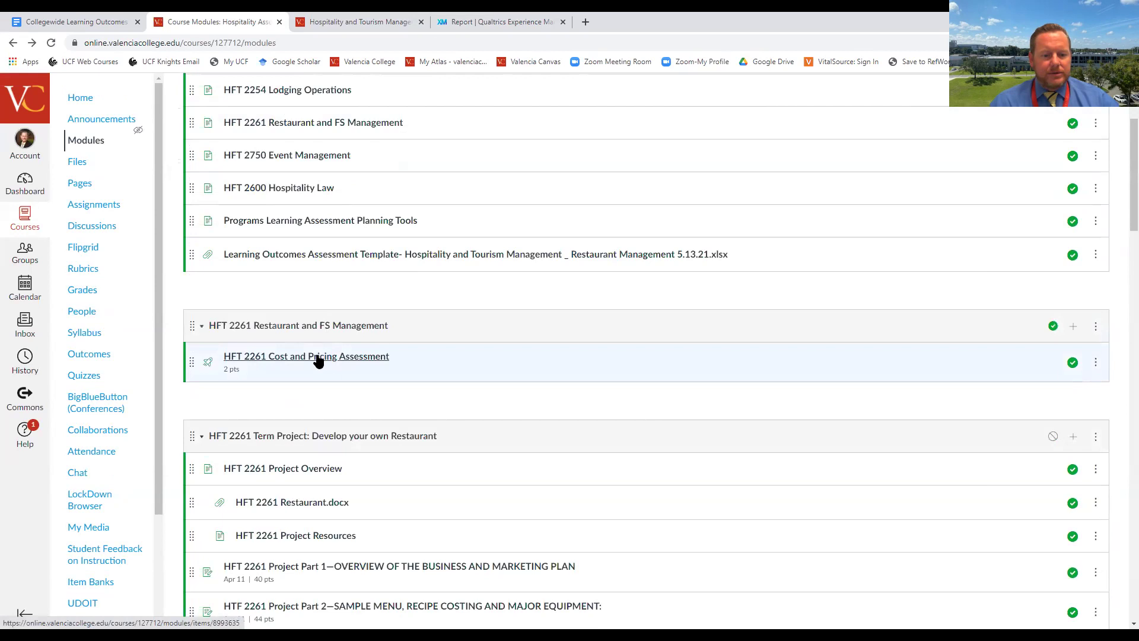
pyautogui.click(318, 357)
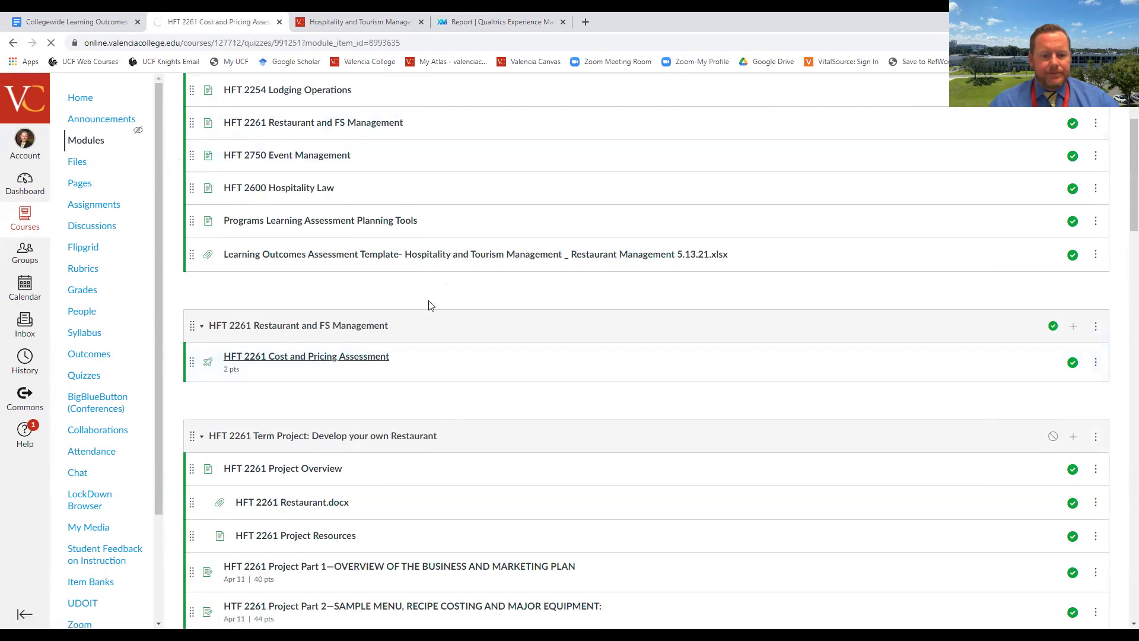
pyautogui.hotkey('alt', 'Left')
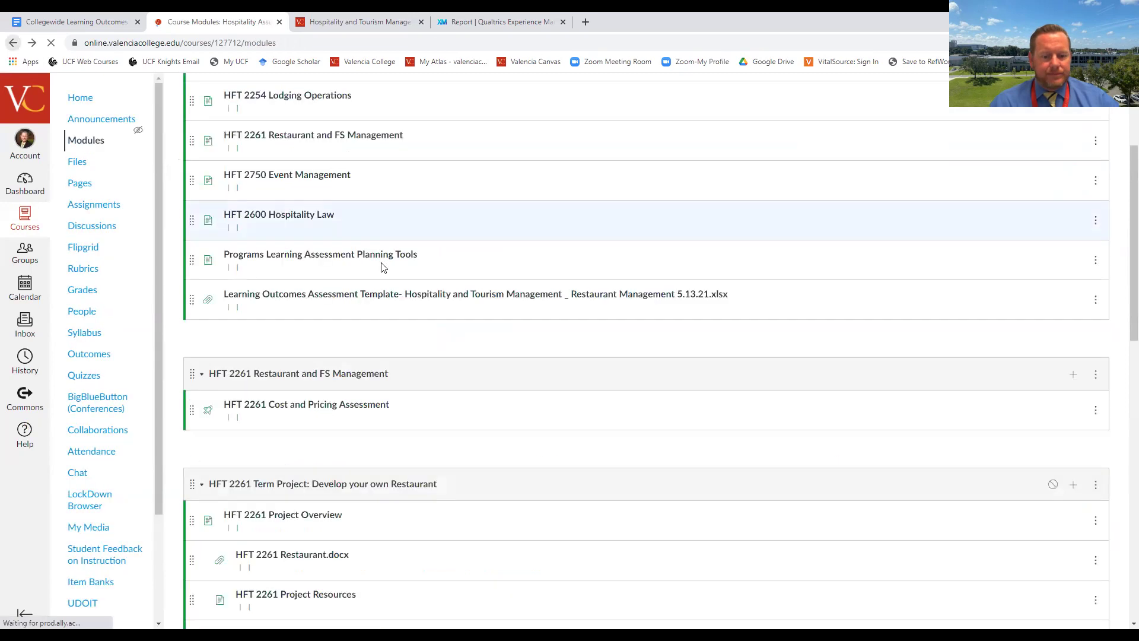
pyautogui.scroll(-15, 383, 267)
pyautogui.scroll(1, 403, 325)
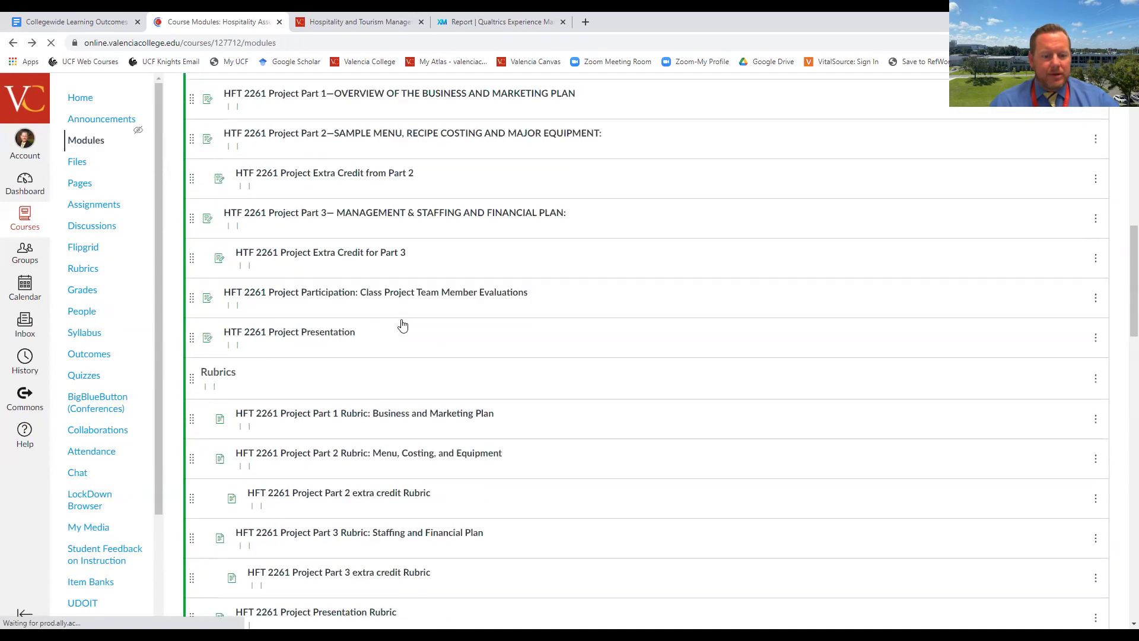
pyautogui.hotkey('alt', 'Left')
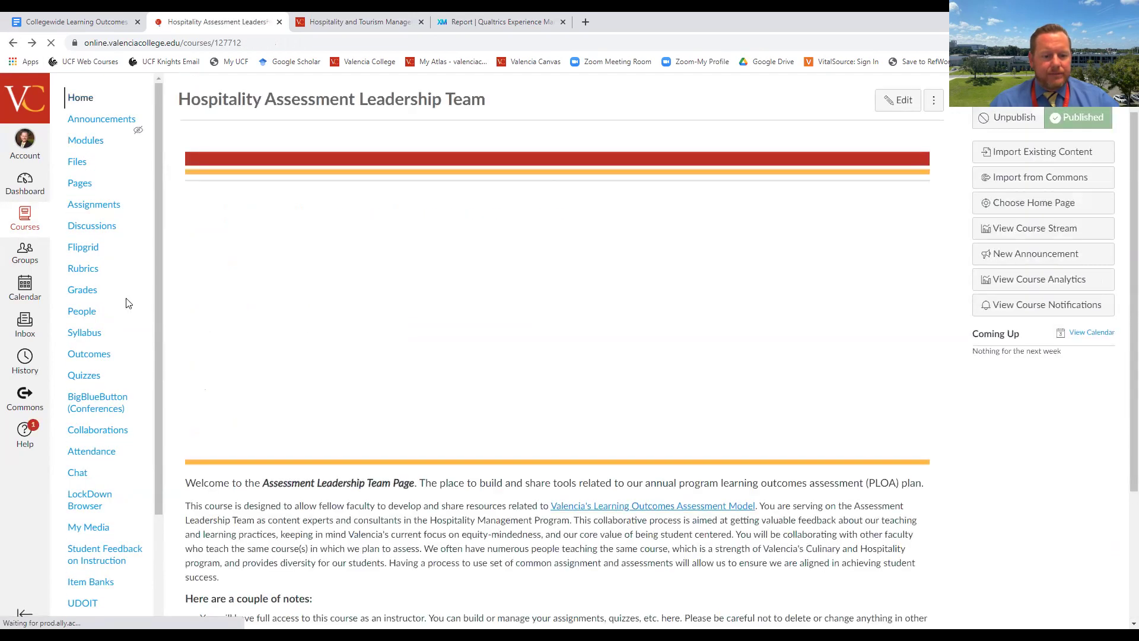
# Reopen Modules, scroll down, and open the HFT 2872C Beverage Management and Service page.
pyautogui.click(79, 142)
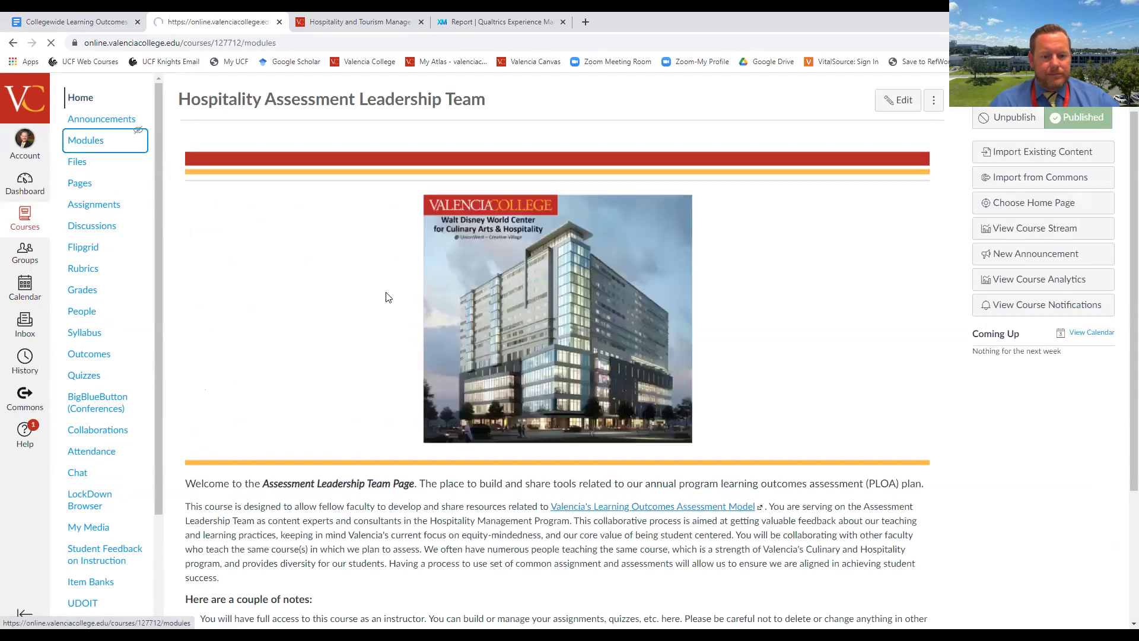
pyautogui.scroll(-7, 394, 333)
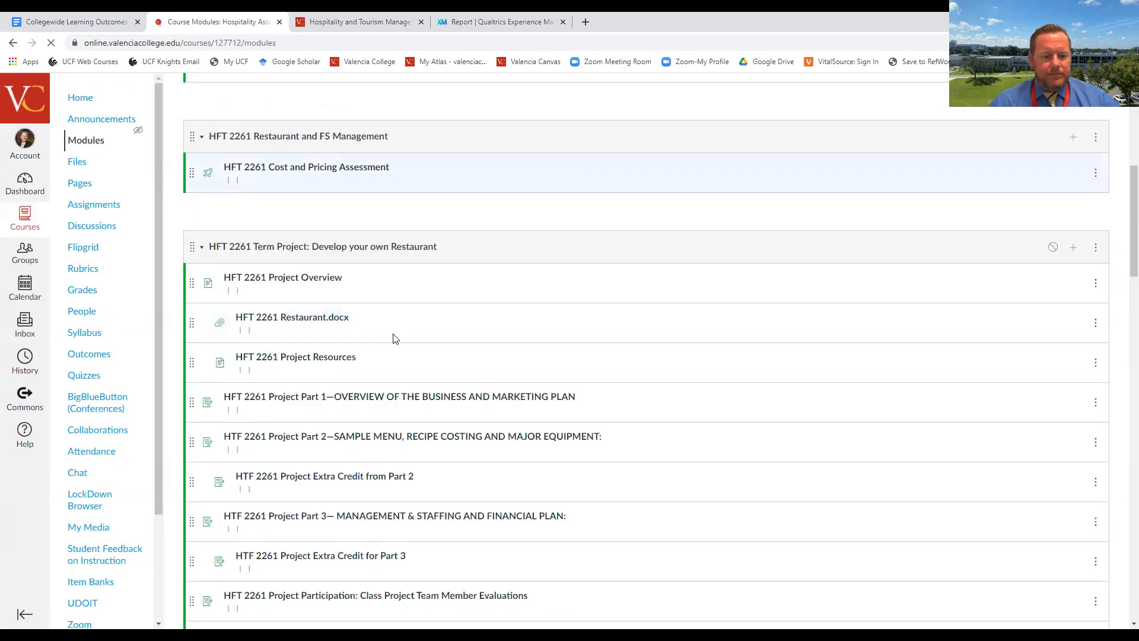
pyautogui.scroll(-13, 369, 322)
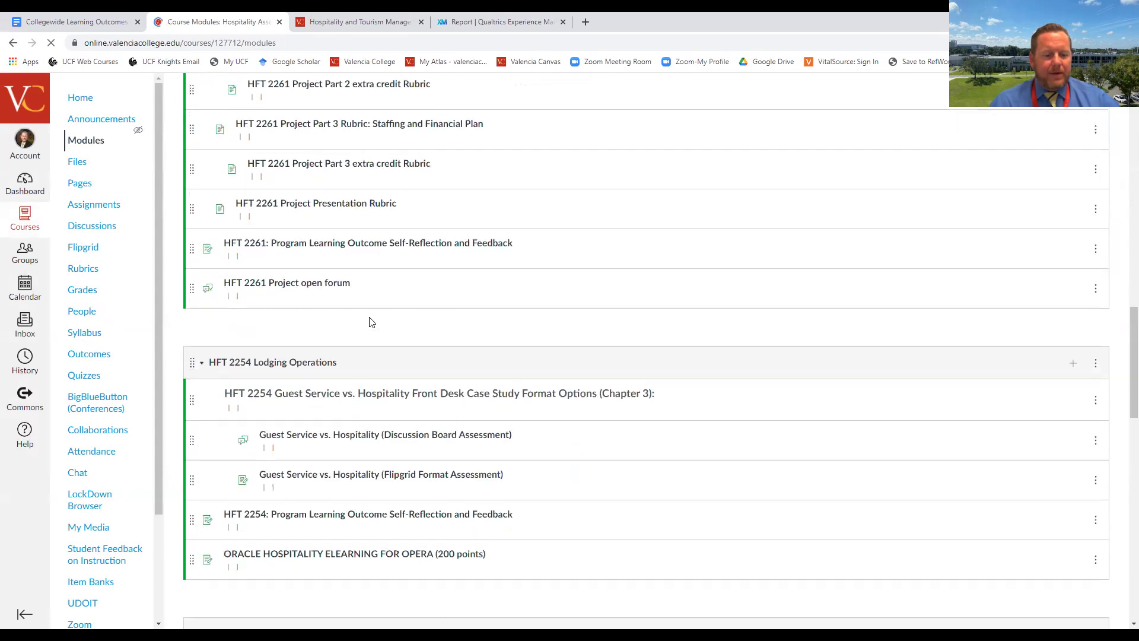
pyautogui.scroll(-2, 344, 345)
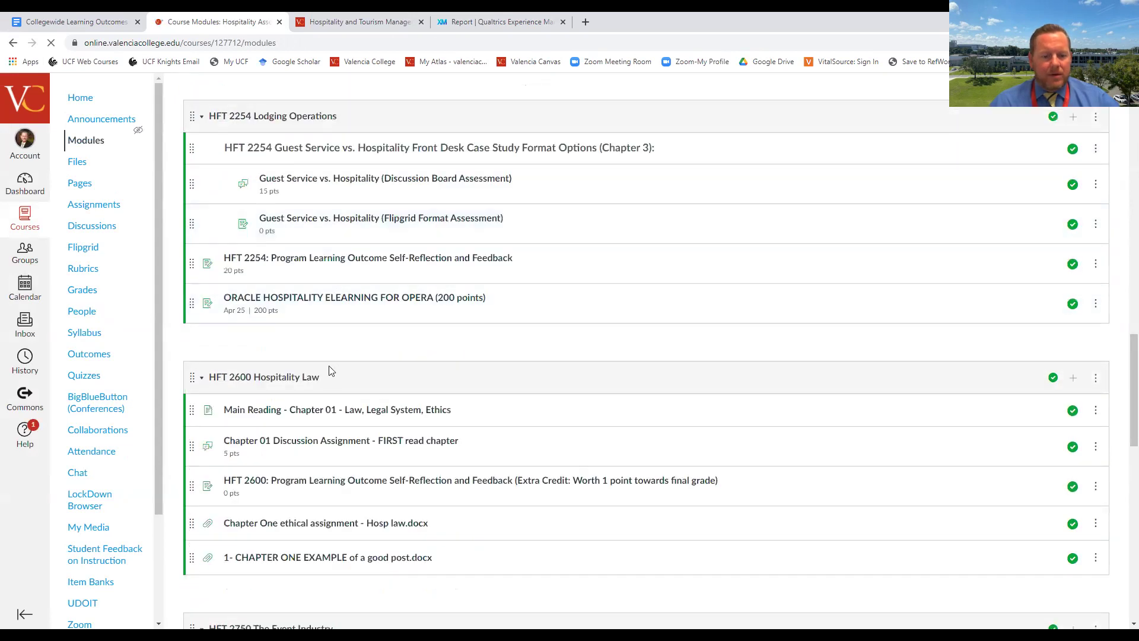
pyautogui.scroll(-1, 320, 368)
pyautogui.scroll(15, 279, 359)
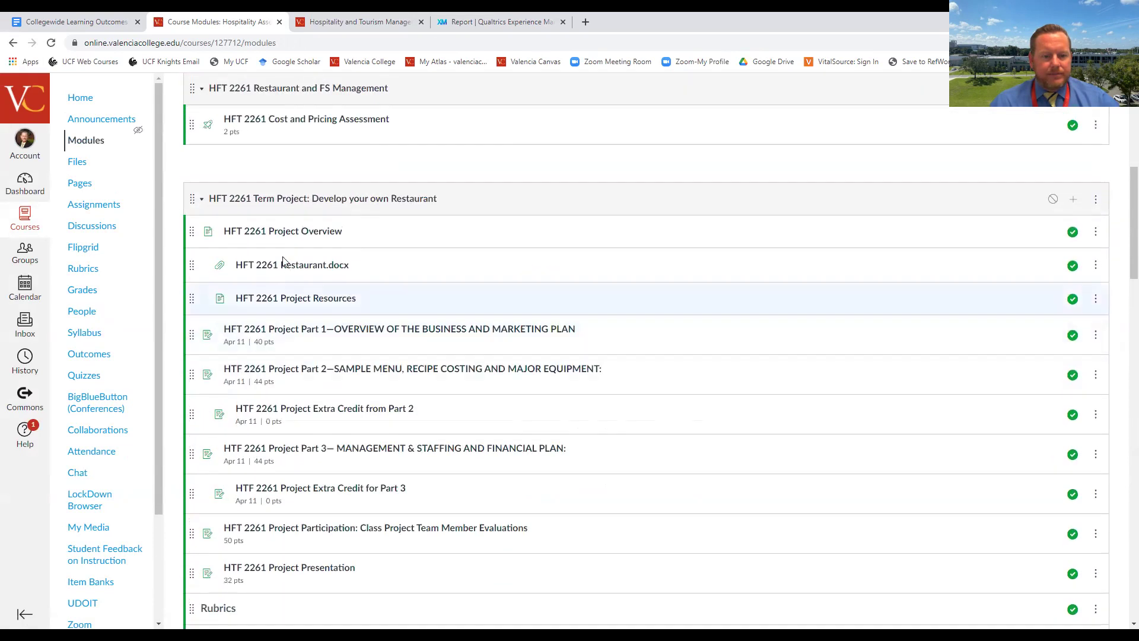
pyautogui.scroll(-12, 311, 333)
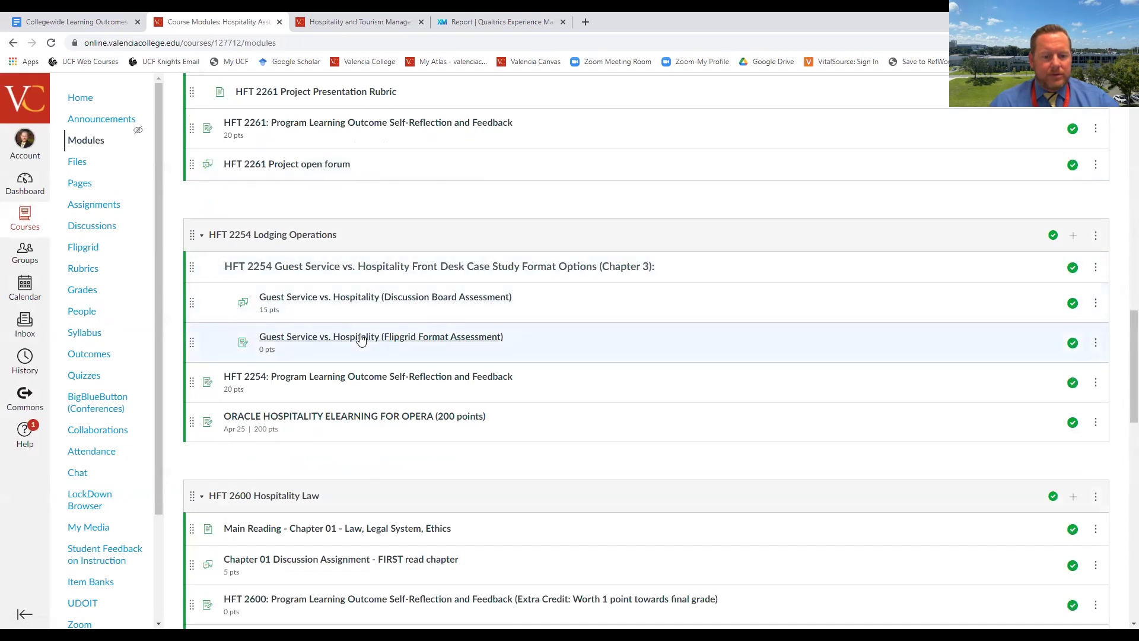
pyautogui.scroll(-7, 360, 338)
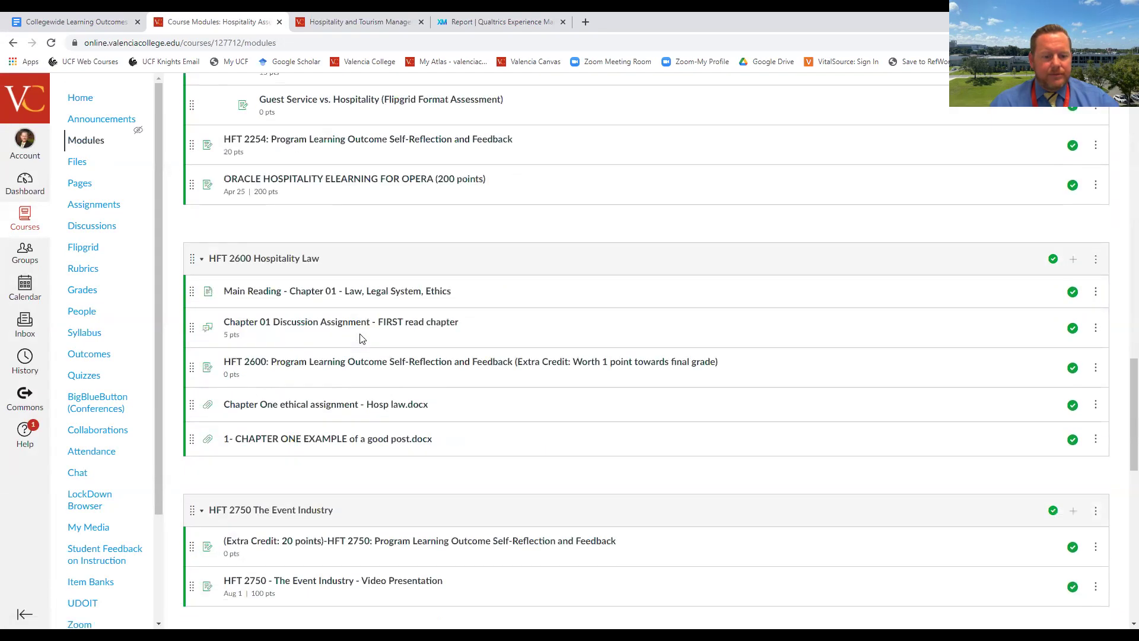
pyautogui.scroll(-1, 358, 353)
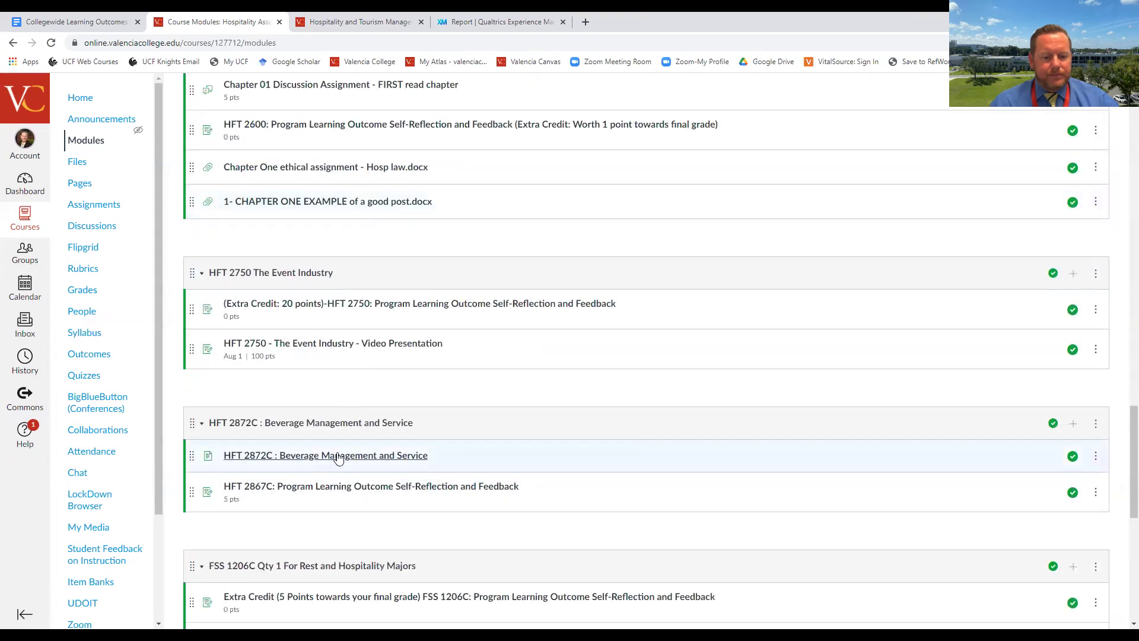
pyautogui.click(338, 459)
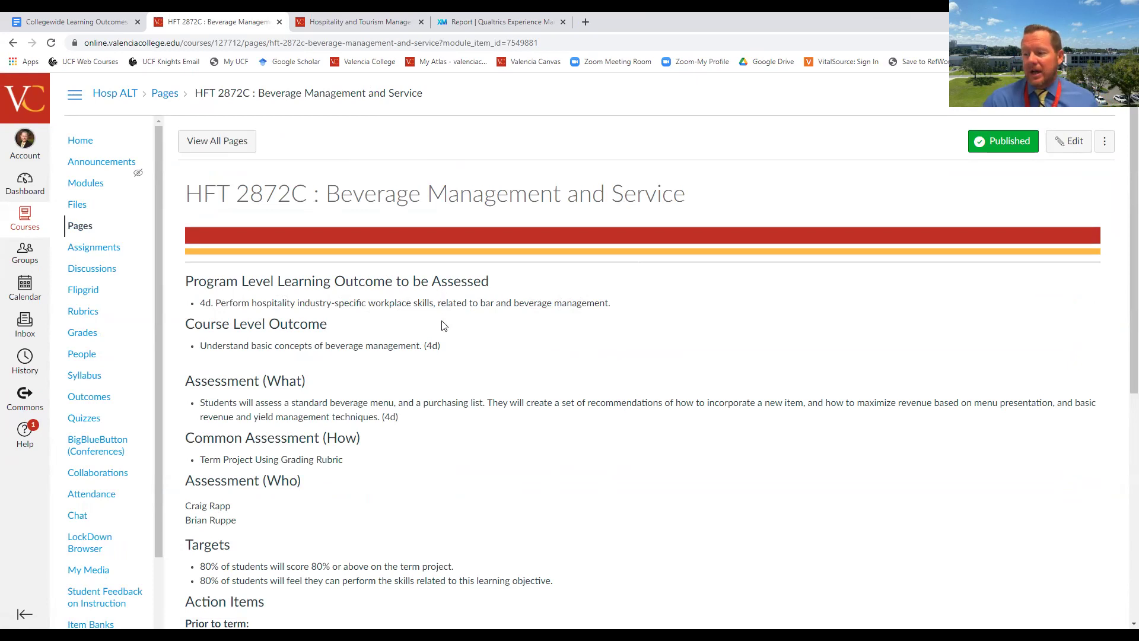
# Scroll through HFT 2872C's outcome 4d, term-project assessment, 80% targets and action items.
pyautogui.scroll(-2, 439, 327)
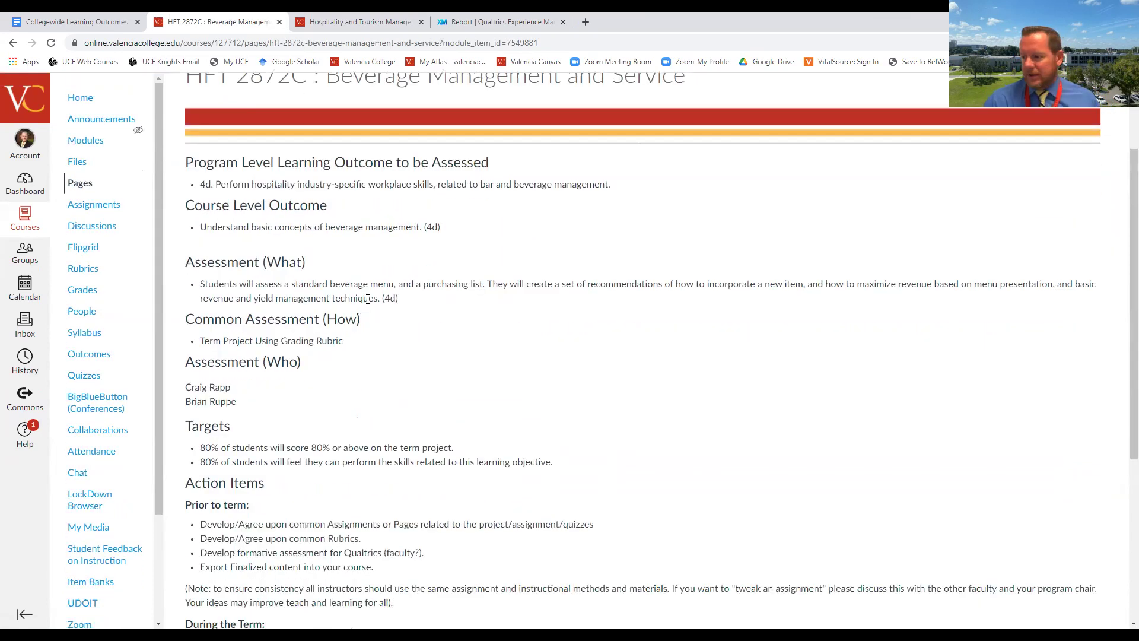
pyautogui.scroll(-2, 368, 299)
pyautogui.scroll(-1, 374, 309)
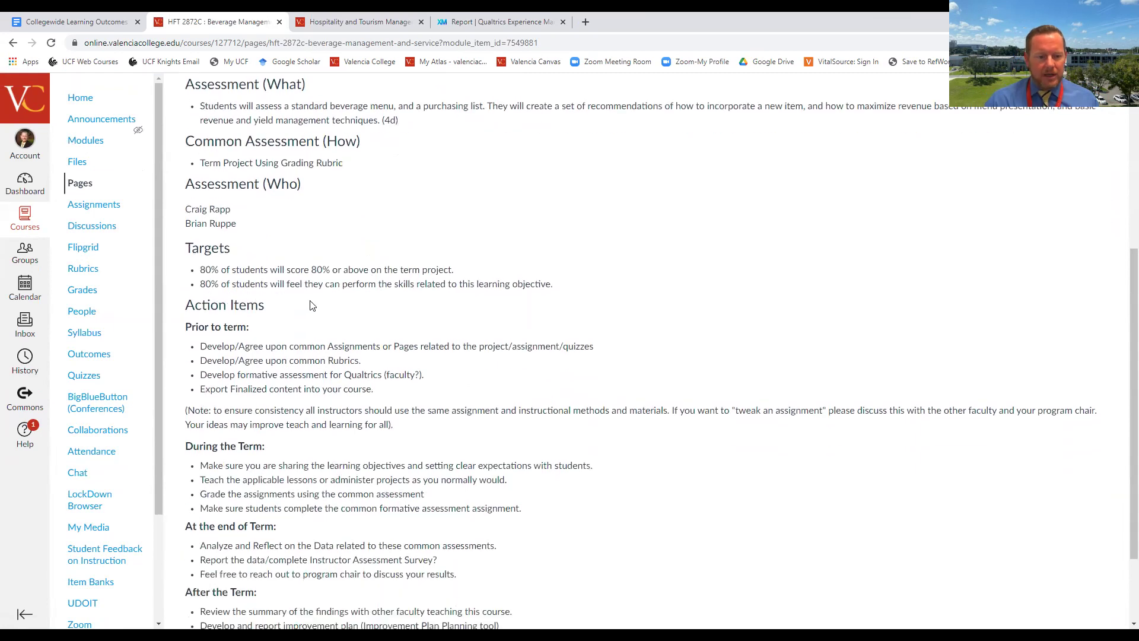
pyautogui.scroll(2, 285, 304)
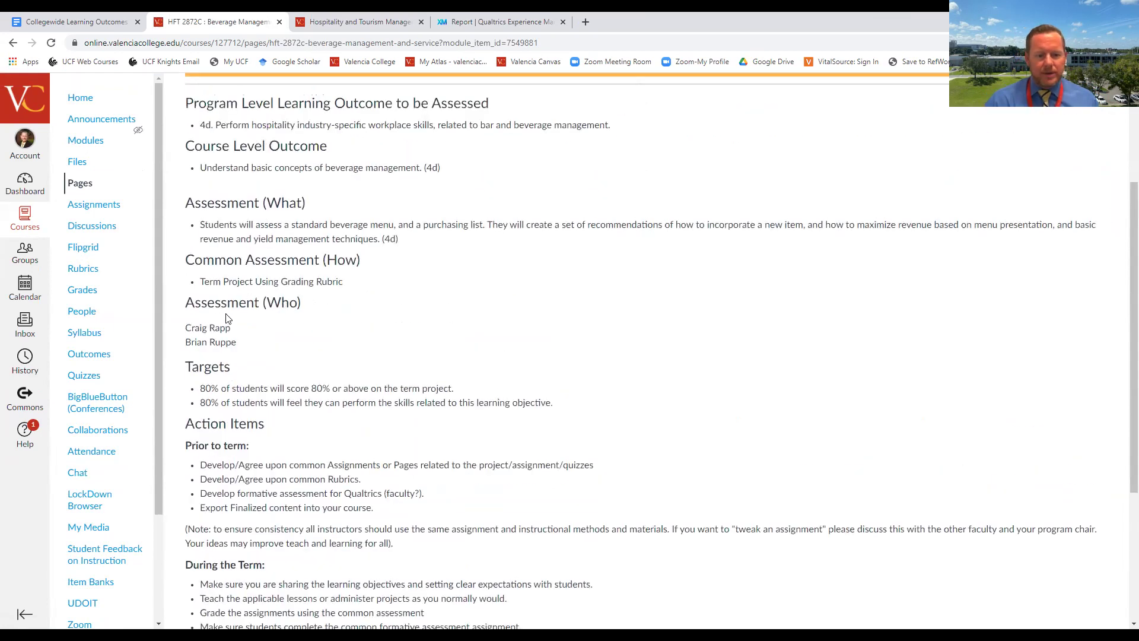
pyautogui.scroll(-1, 209, 327)
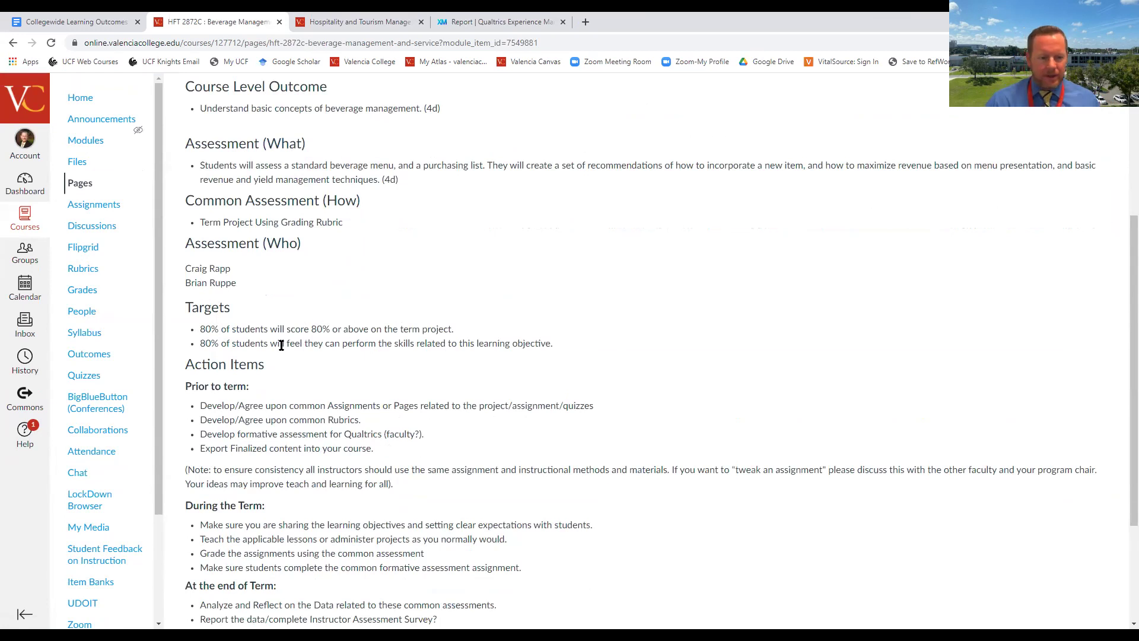
pyautogui.scroll(-3, 269, 339)
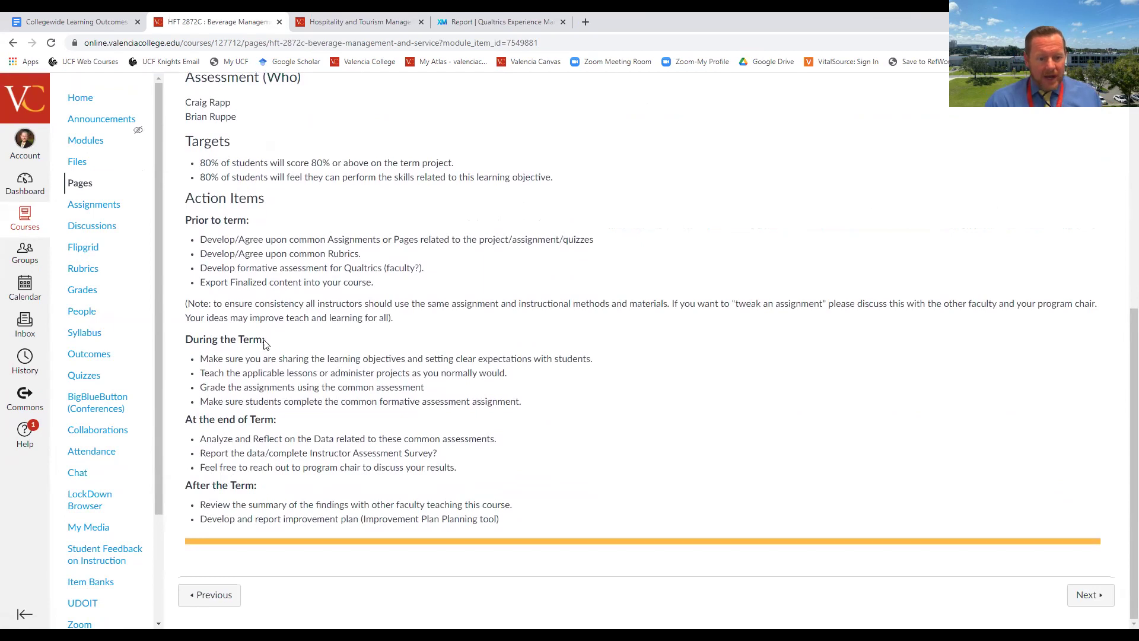
pyautogui.scroll(7, 269, 344)
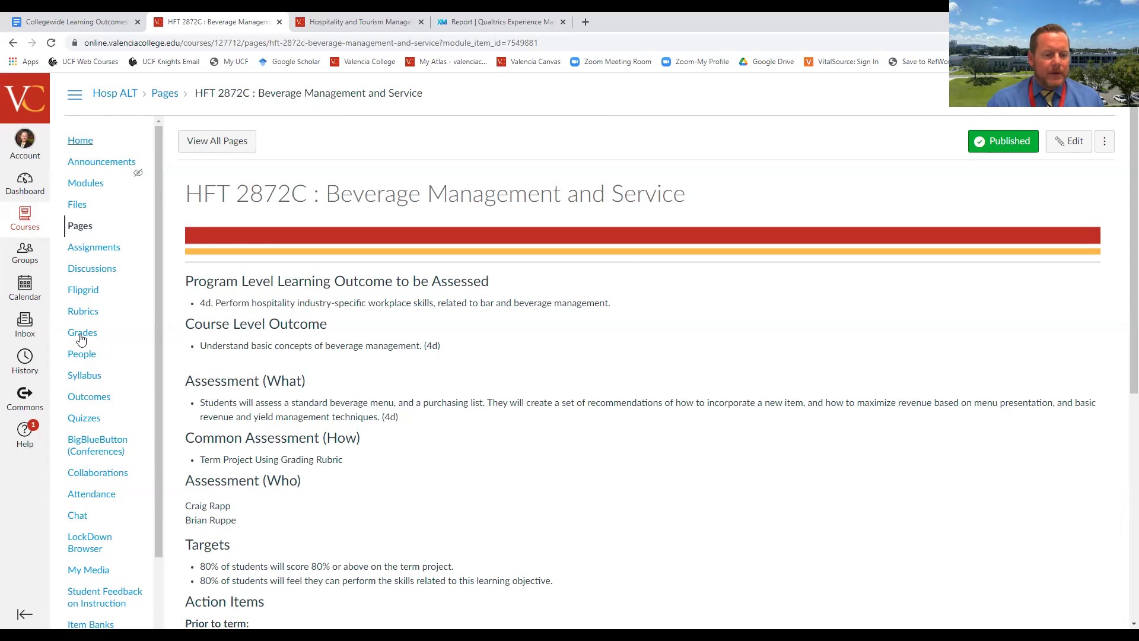
pyautogui.scroll(-2, 97, 485)
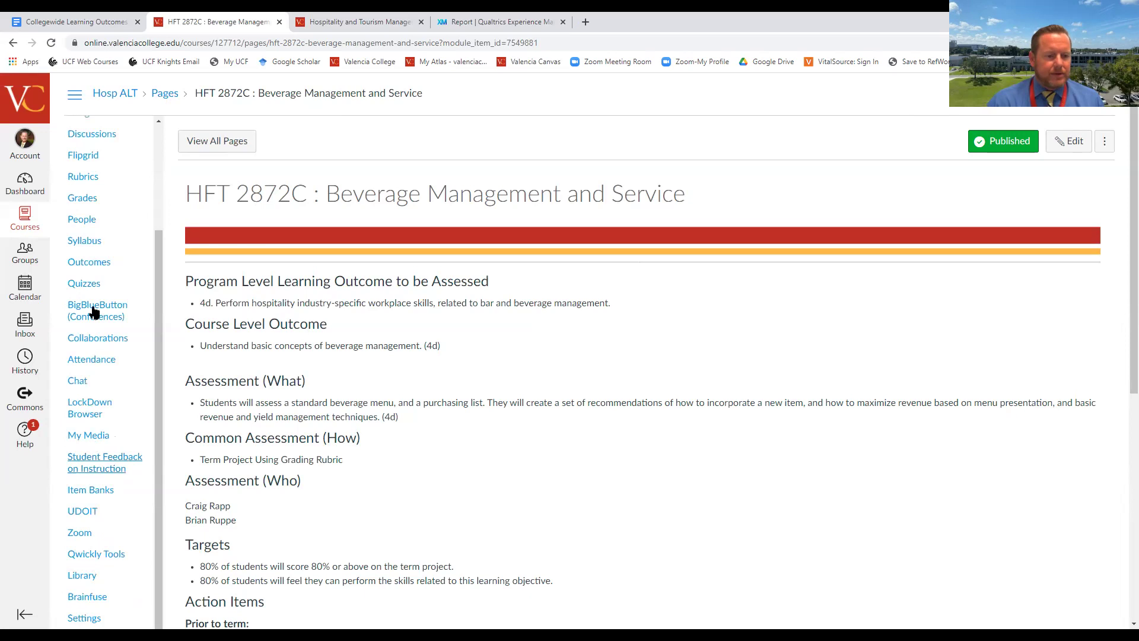
# Open the FSS 1206C Eggs Benedict Practical Rubric from the course rubrics list.
pyautogui.scroll(2, 114, 297)
pyautogui.click(115, 296)
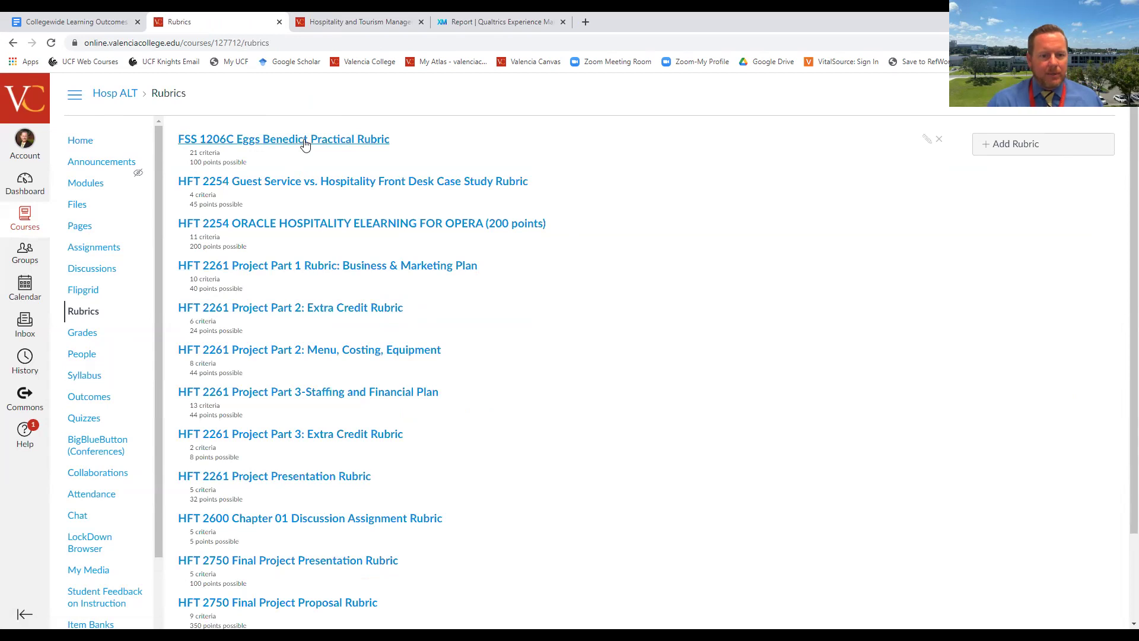
pyautogui.click(305, 145)
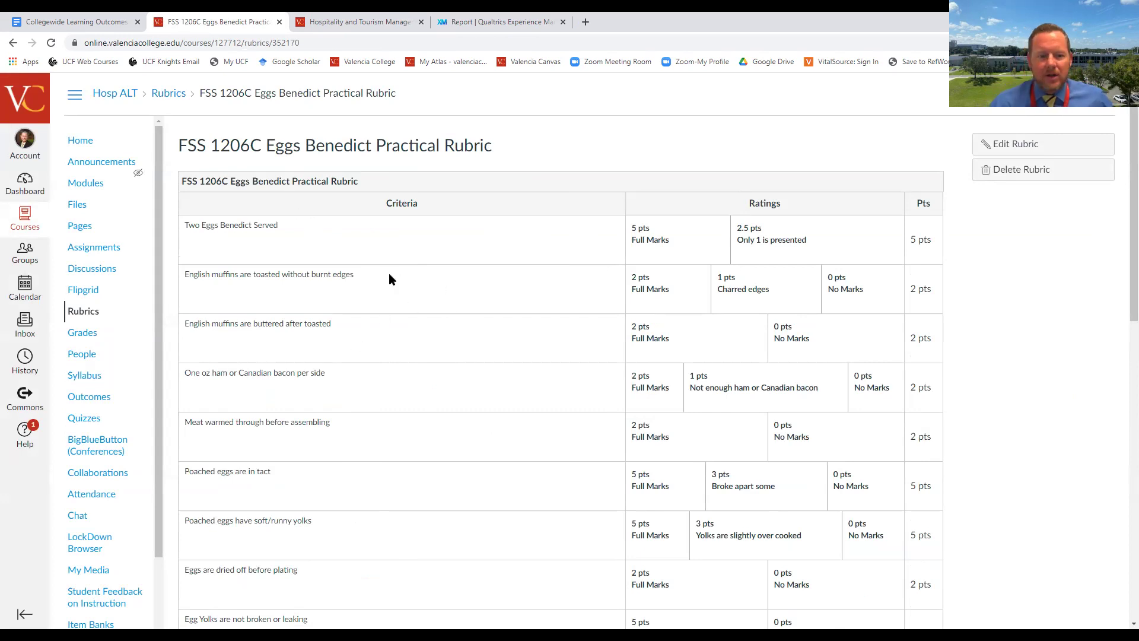
# Scroll through the rubric's criteria, 100-point total and outcome 4c's four-level scale.
pyautogui.scroll(-6, 431, 266)
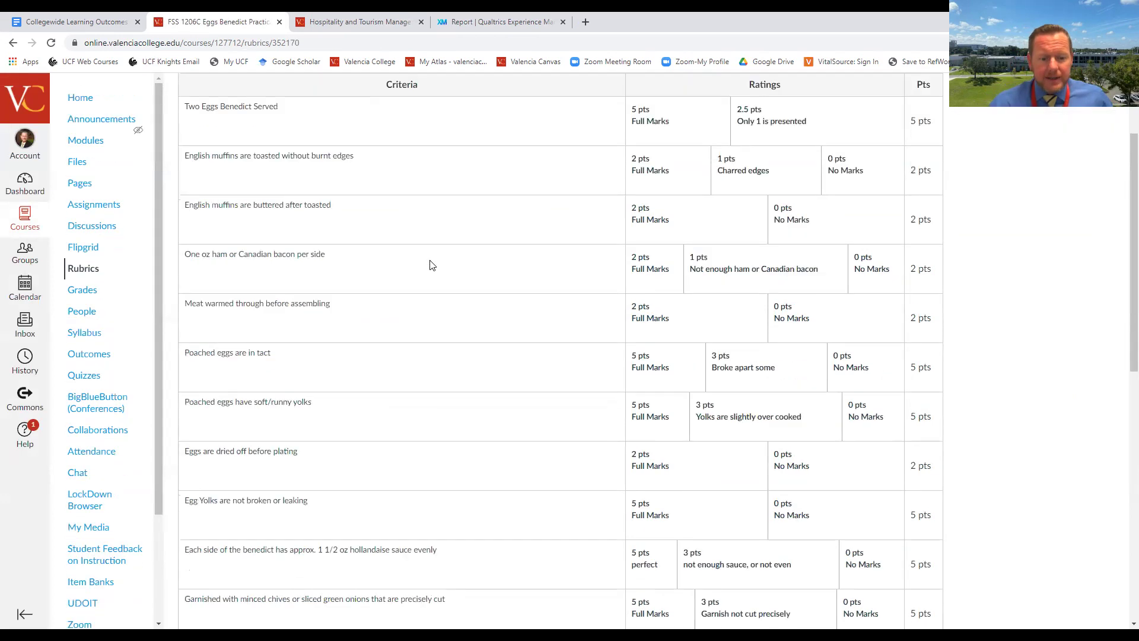
pyautogui.scroll(6, 431, 265)
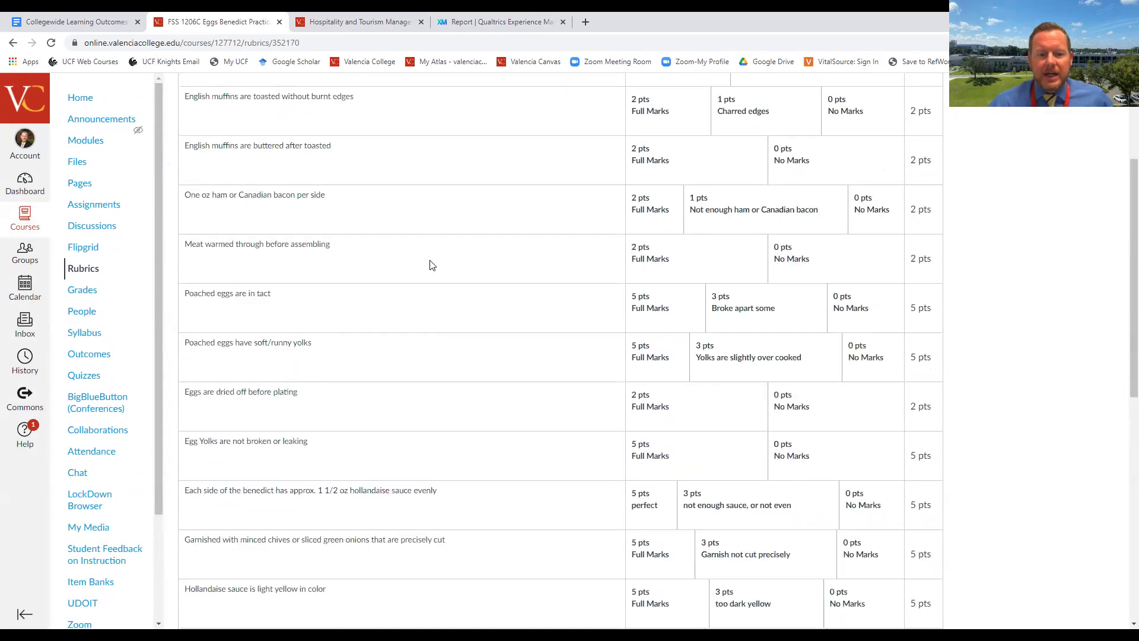
pyautogui.scroll(-3, 425, 267)
pyautogui.scroll(-9, 425, 268)
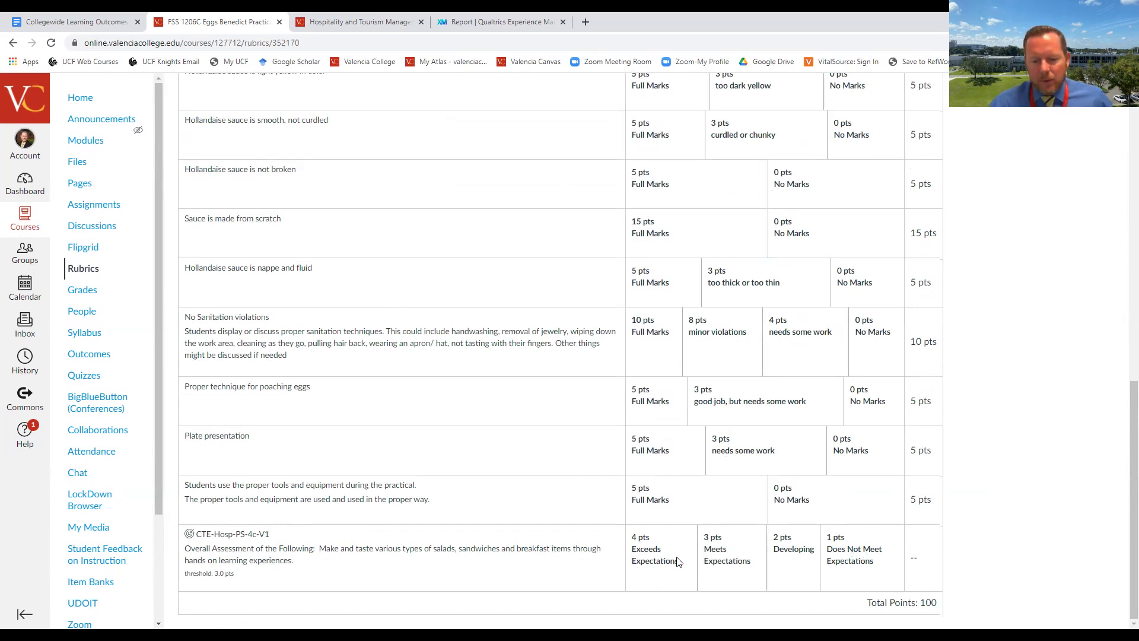
pyautogui.scroll(3, 707, 486)
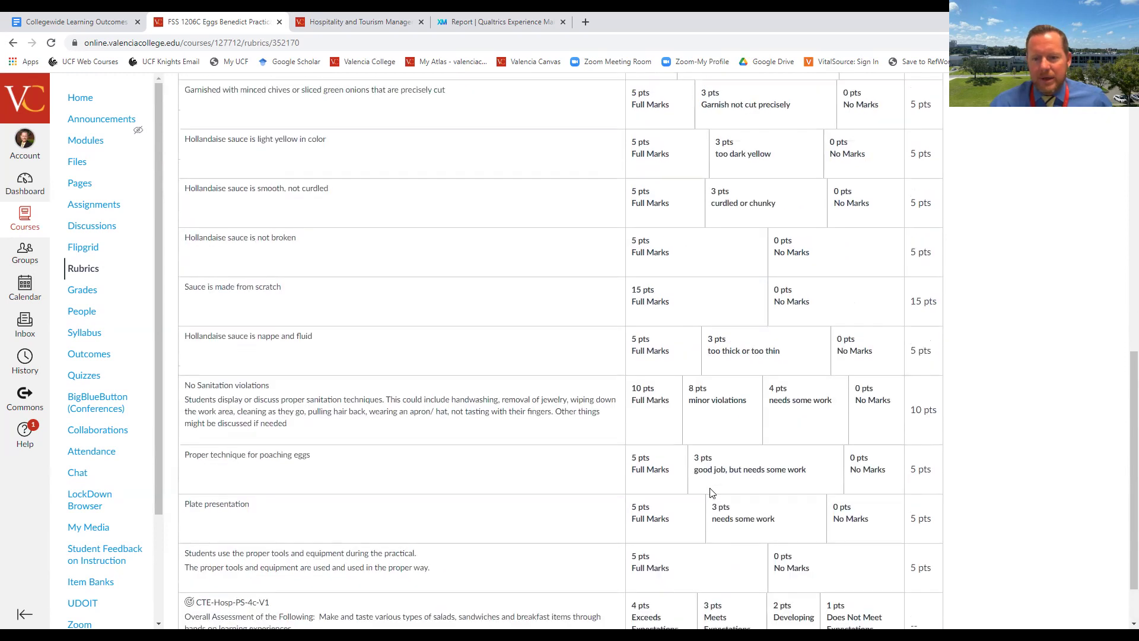
pyautogui.scroll(2, 725, 157)
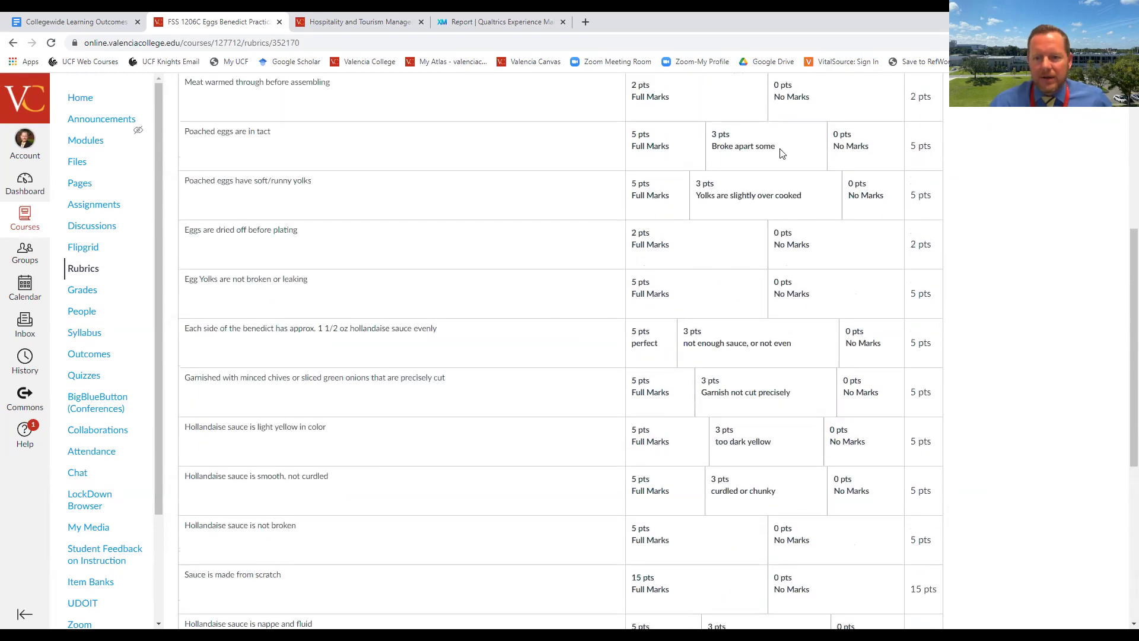
pyautogui.scroll(-5, 712, 333)
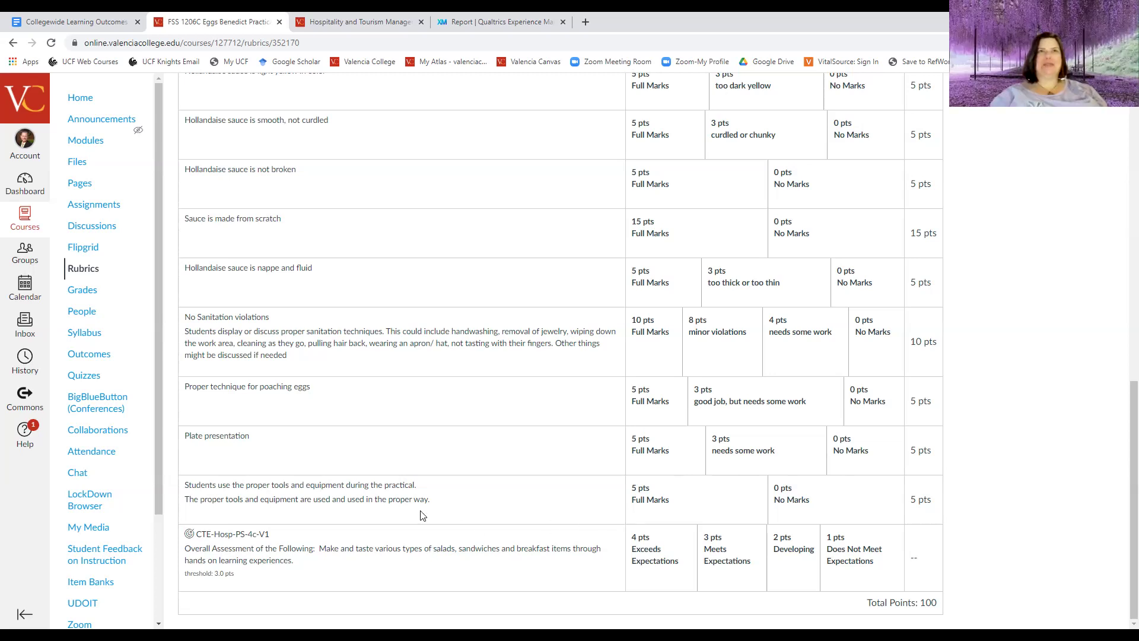
pyautogui.scroll(6, 196, 484)
pyautogui.scroll(-2, 81, 472)
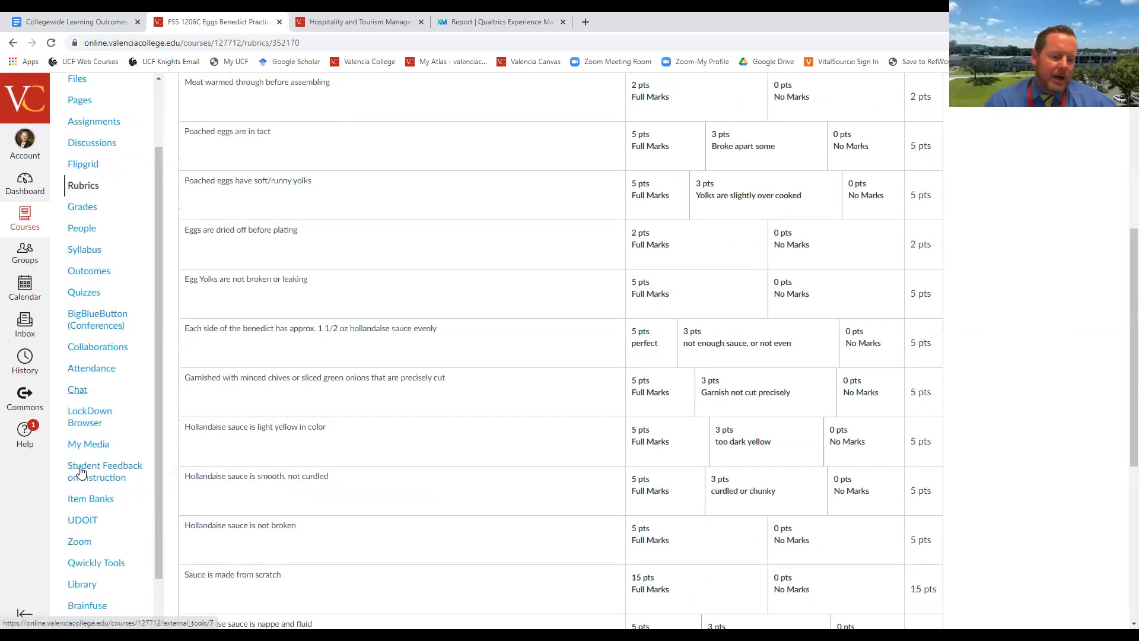
pyautogui.scroll(3, 76, 502)
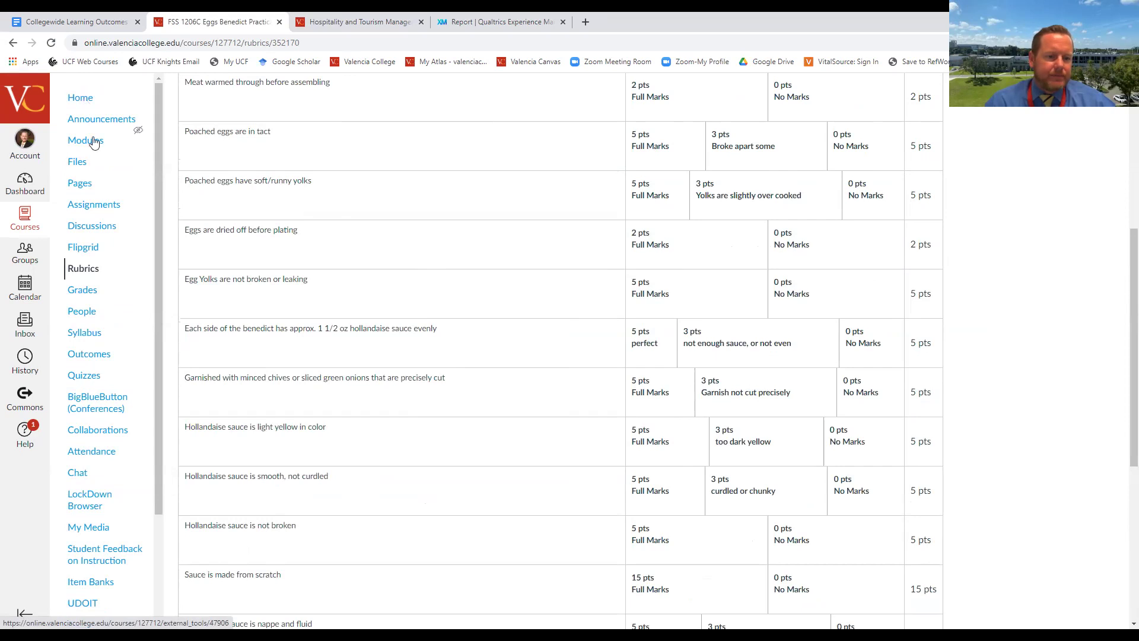
# Return to Modules and briefly view the FSS 1206C Qty 1 planning page.
pyautogui.hotkey('alt', 'Left')
pyautogui.hotkey('alt', 'Left')
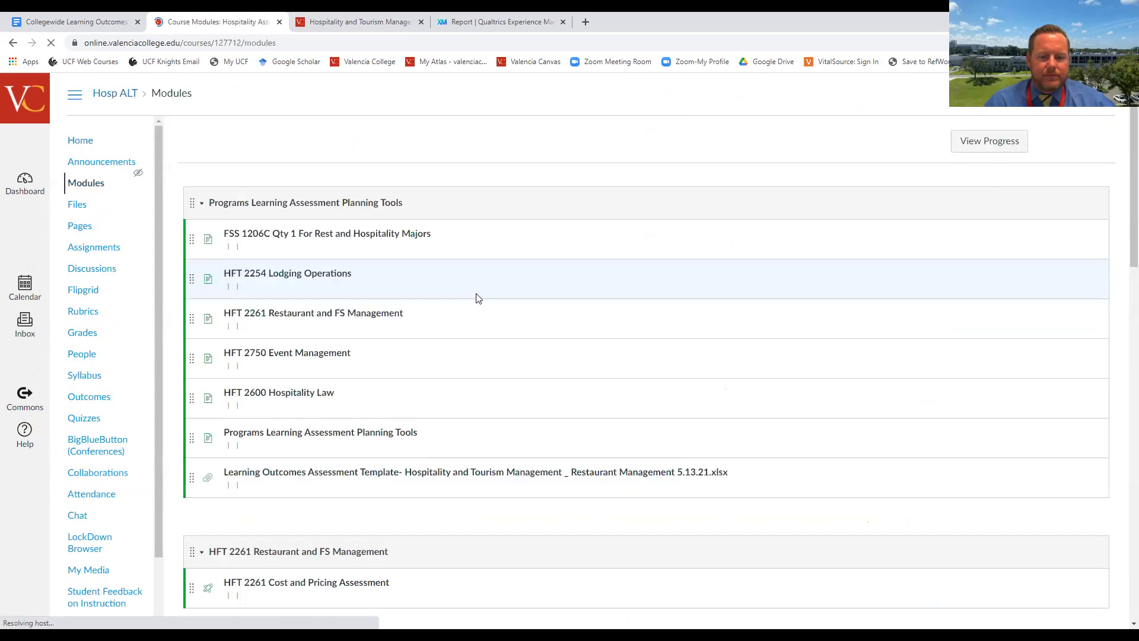
pyautogui.scroll(2, 313, 328)
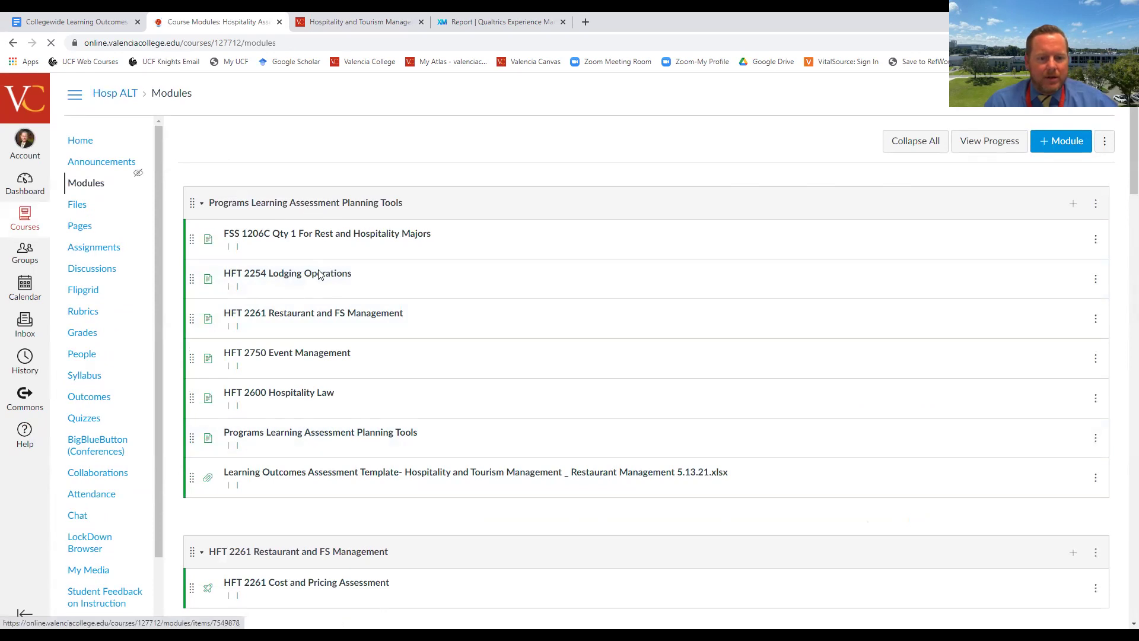
pyautogui.scroll(-4, 319, 274)
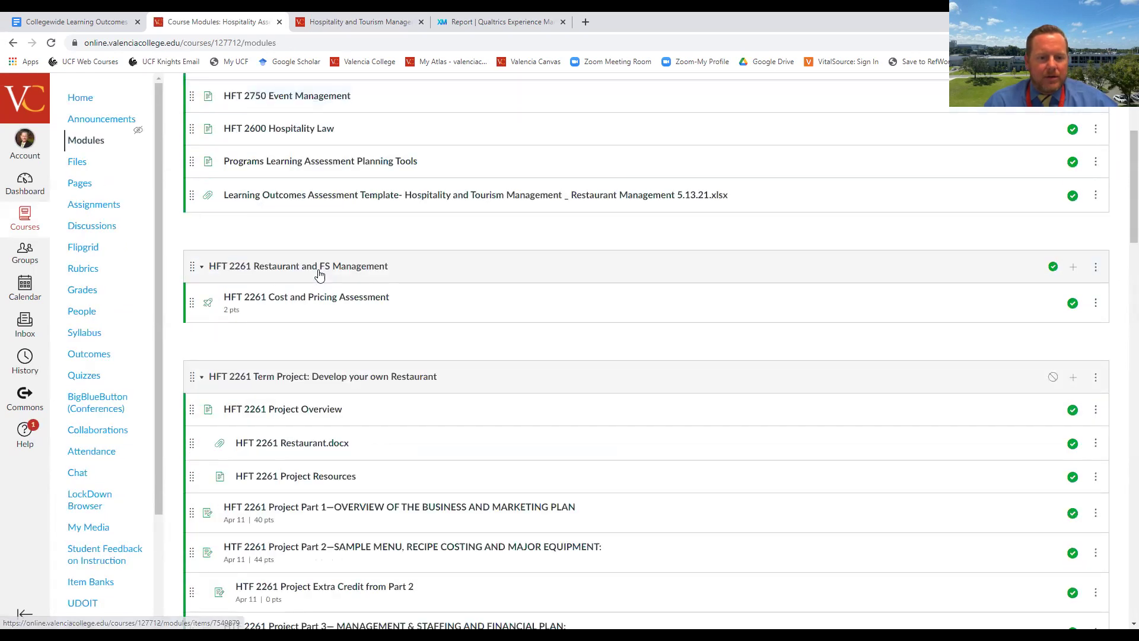
pyautogui.scroll(4, 309, 234)
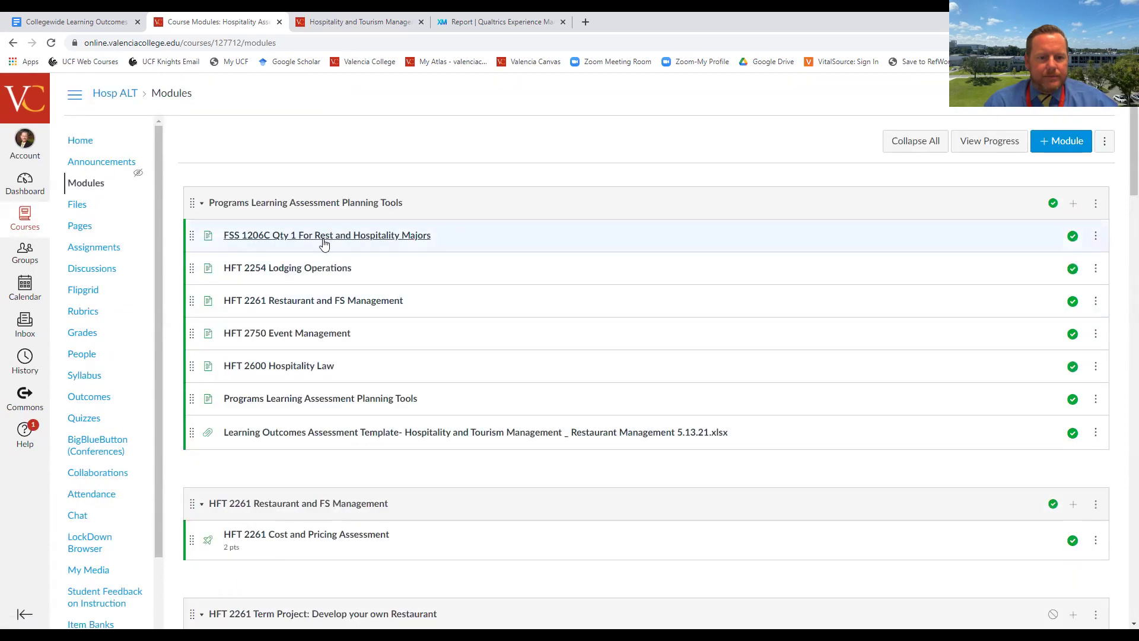
pyautogui.click(346, 238)
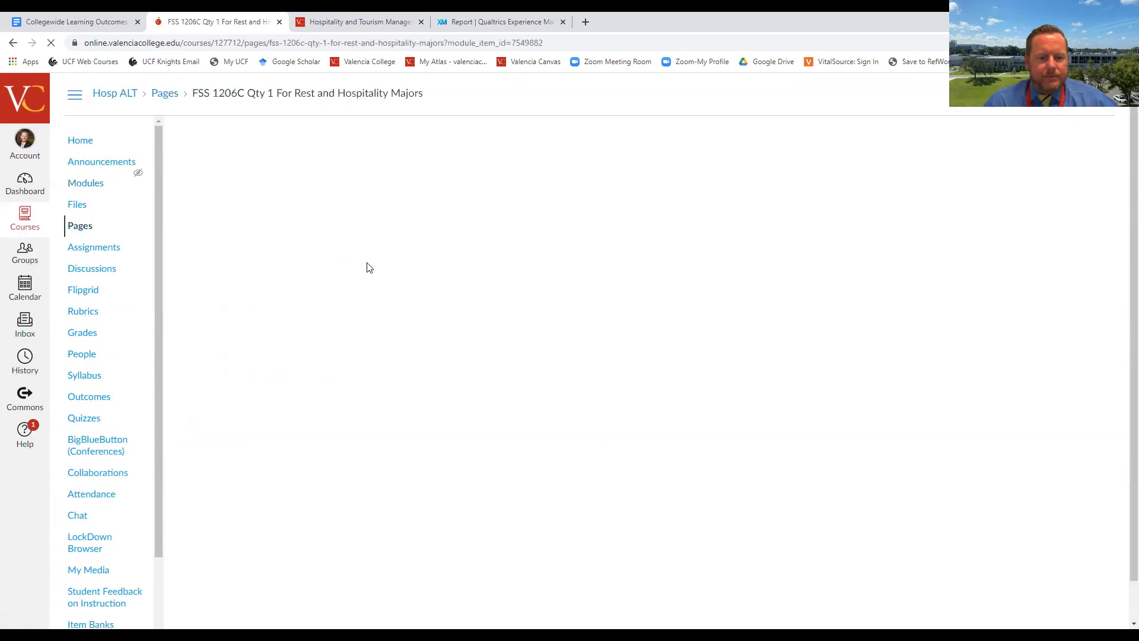
pyautogui.click(13, 43)
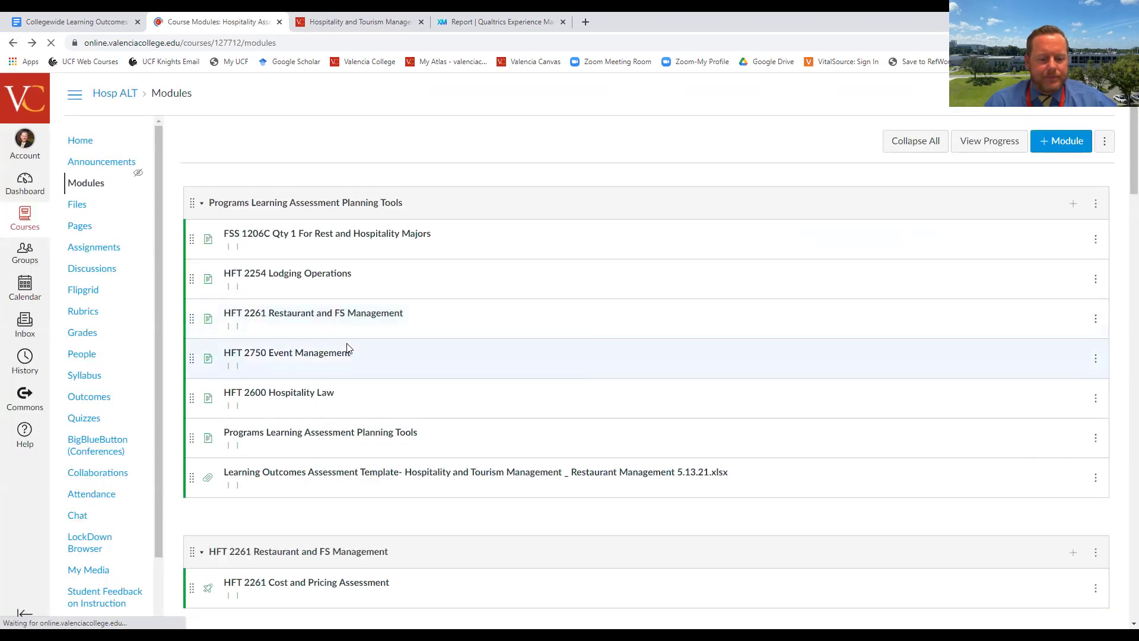
# Scroll to the FSS 1206C module and open its extra-credit self-reflection and feedback assignment.
pyautogui.scroll(-5, 350, 347)
pyautogui.scroll(-10, 346, 346)
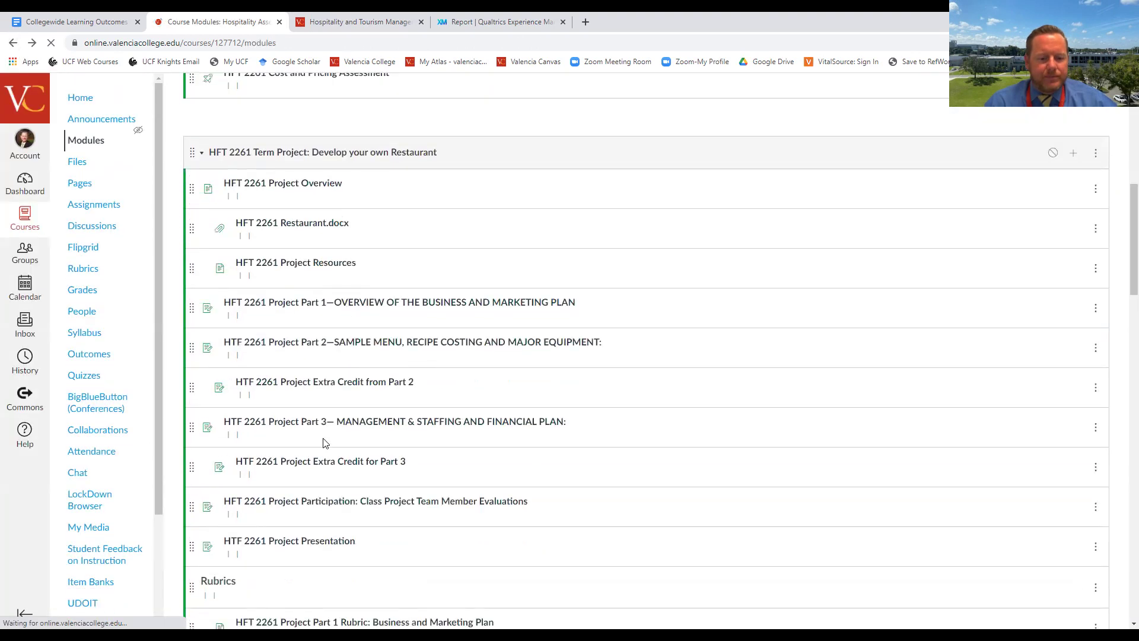
pyautogui.scroll(-7, 349, 391)
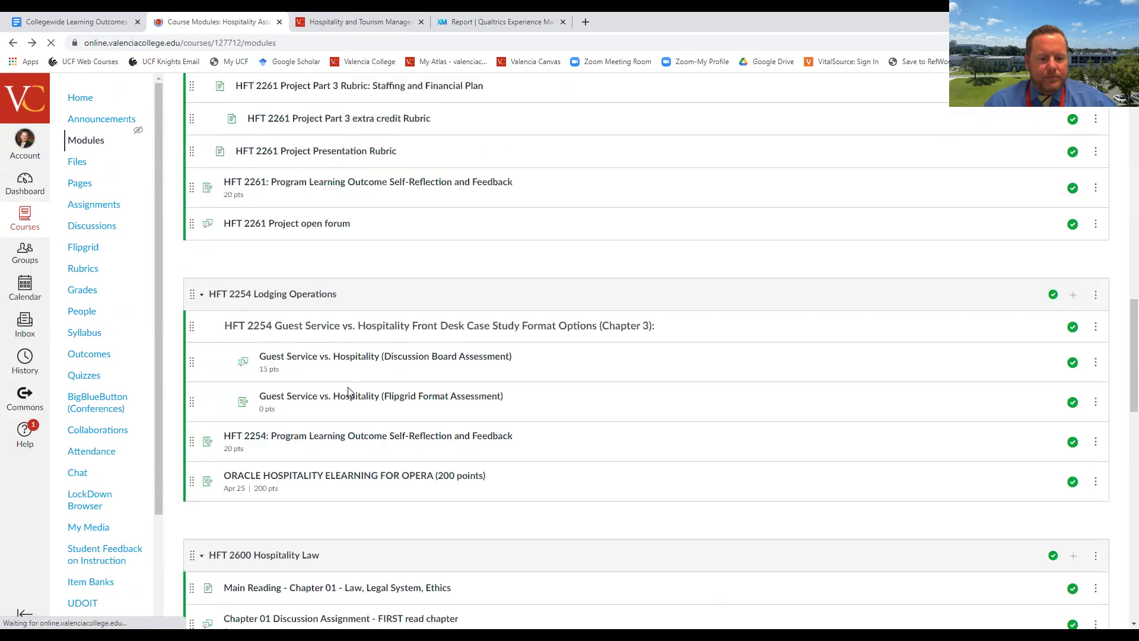
pyautogui.scroll(-5, 321, 409)
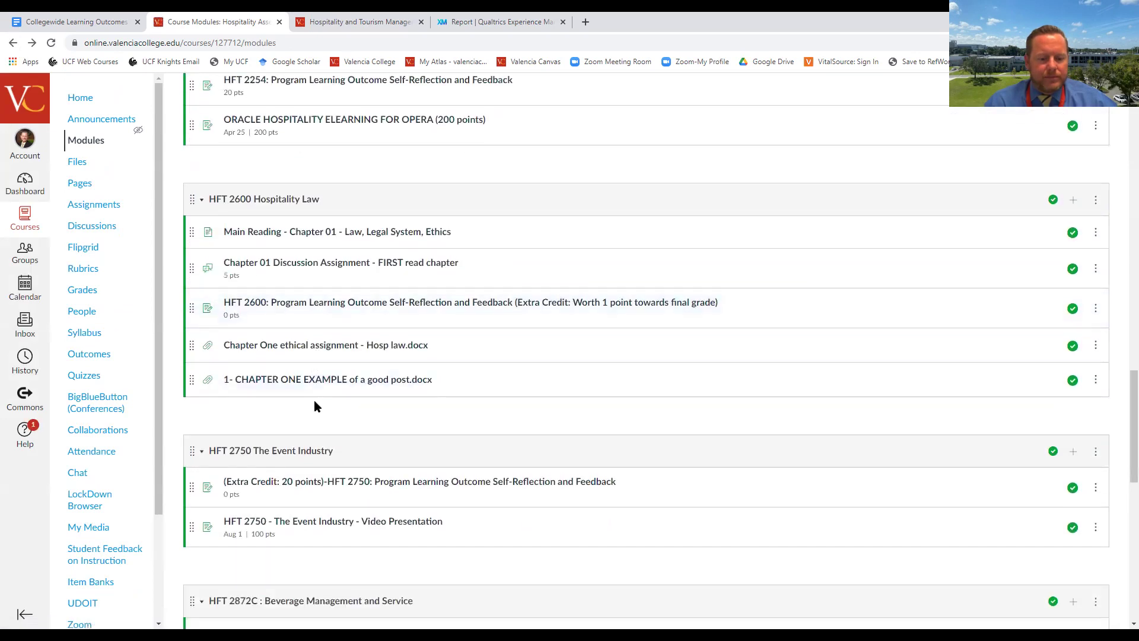
pyautogui.scroll(-4, 319, 448)
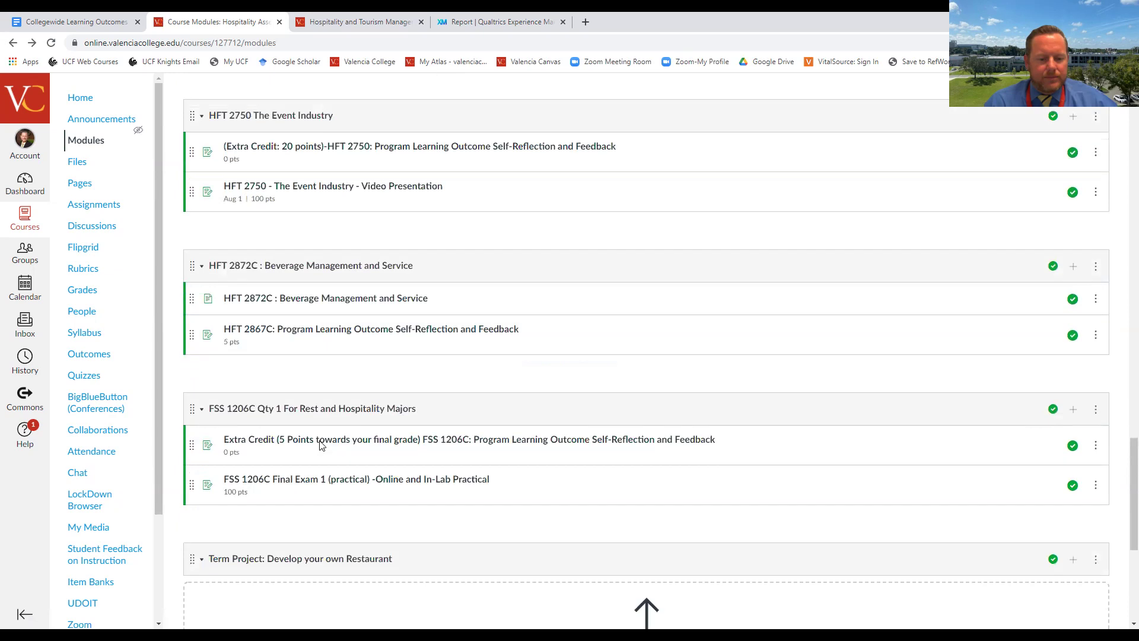
pyautogui.scroll(-1, 304, 461)
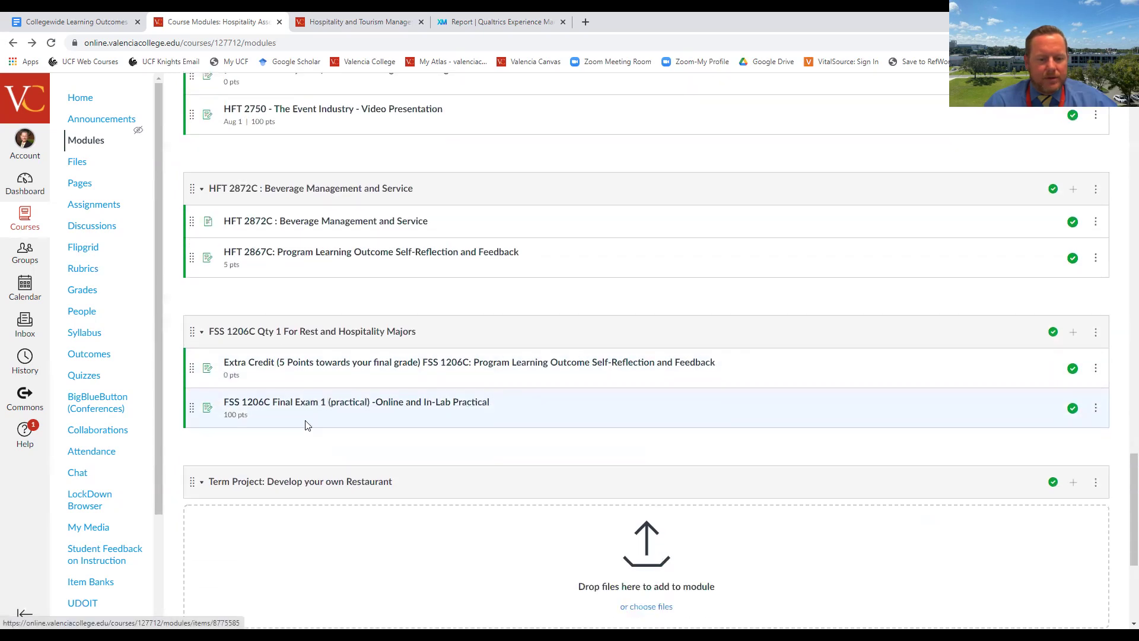
pyautogui.click(318, 363)
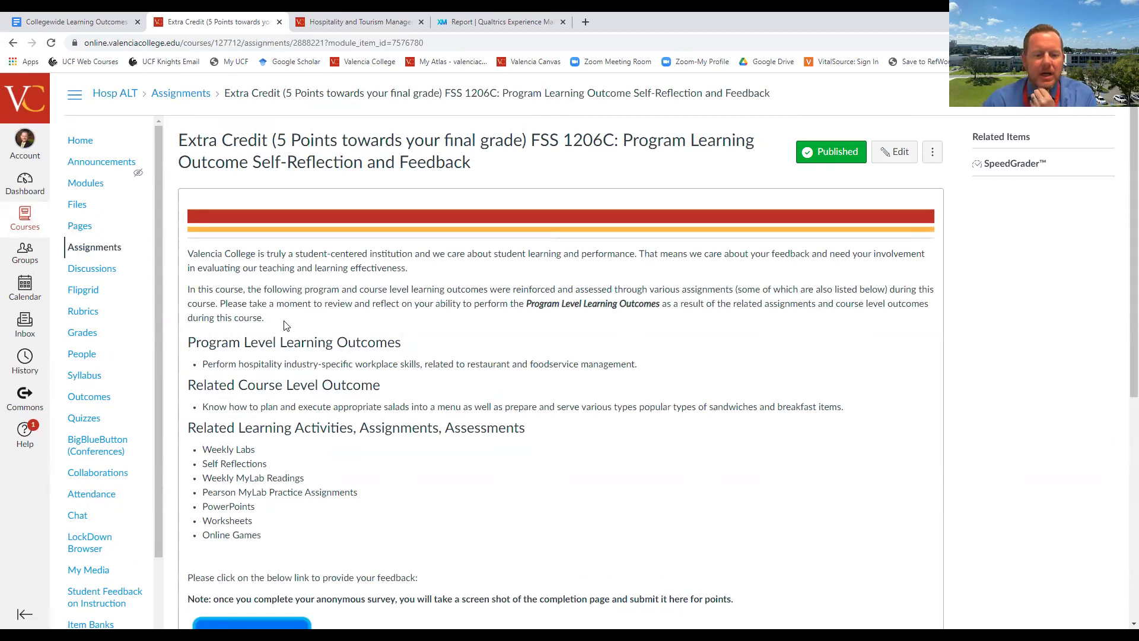
# Start the Qualtrics self-reflection survey in a new tab via START SURVEY.
pyautogui.scroll(-3, 283, 325)
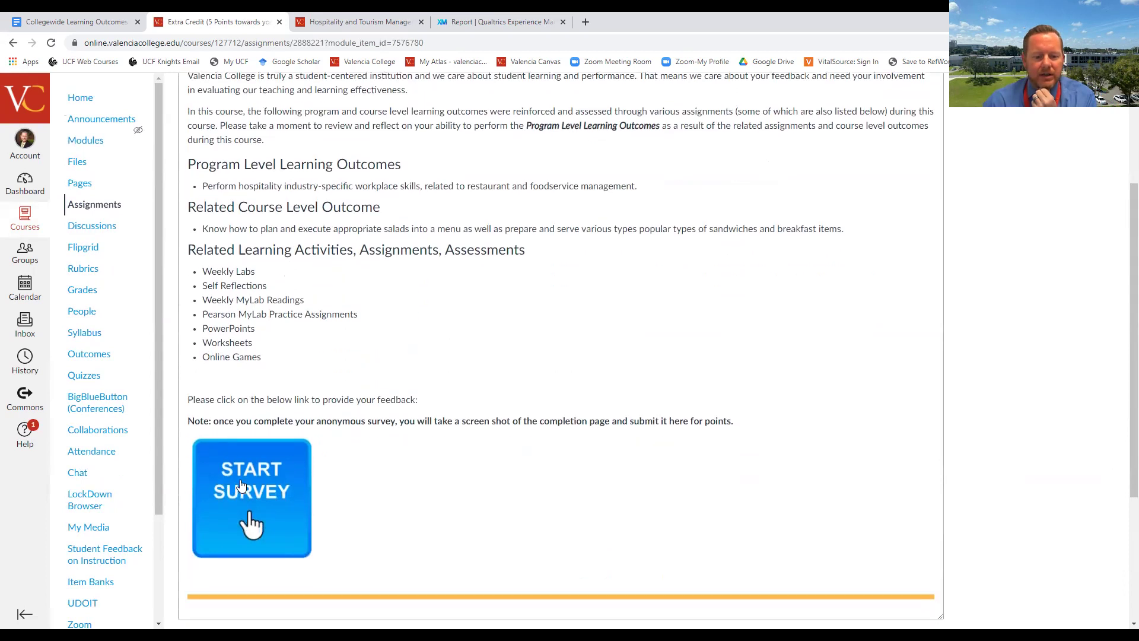
pyautogui.click(241, 485)
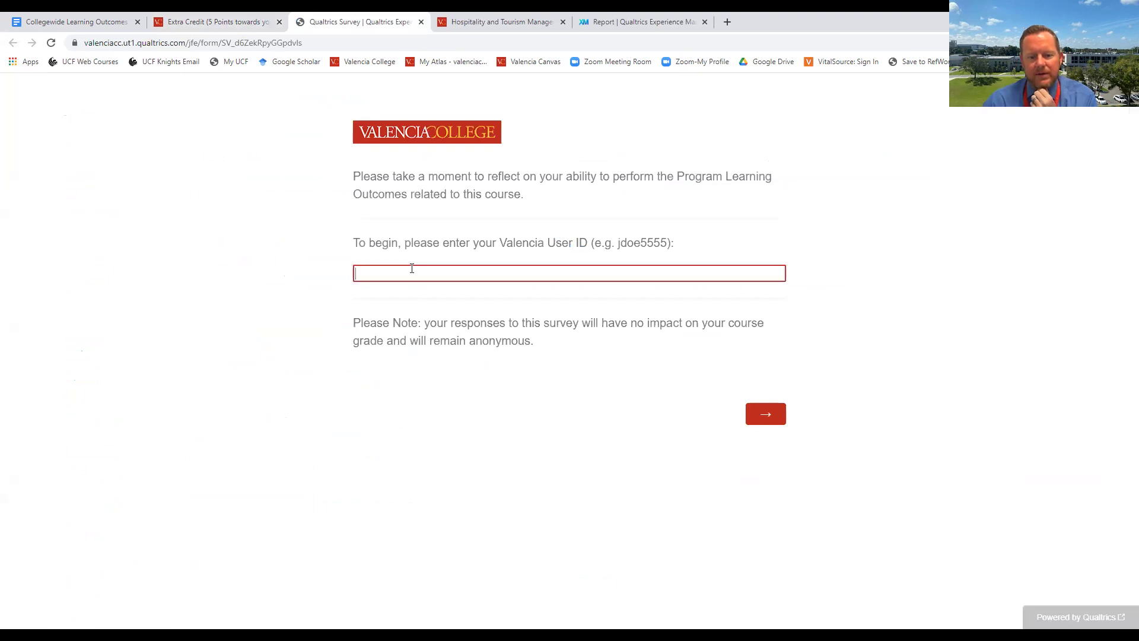
# Advance past the User ID page and submit the rating question to reach the response-recorded thank-you page.
pyautogui.click(763, 412)
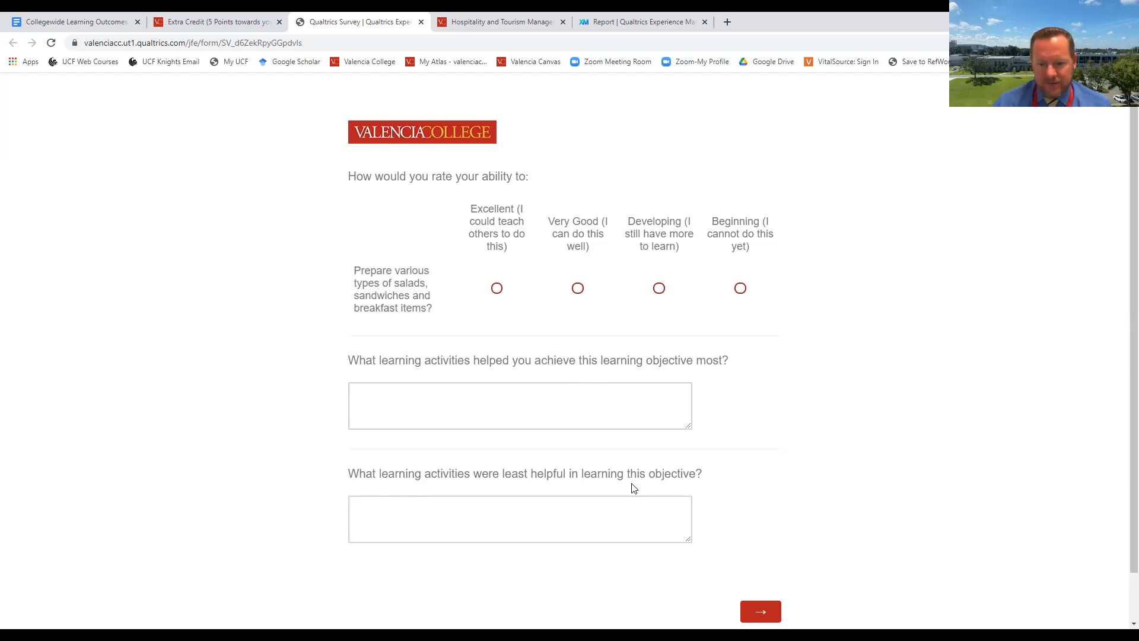
pyautogui.scroll(-1, 803, 567)
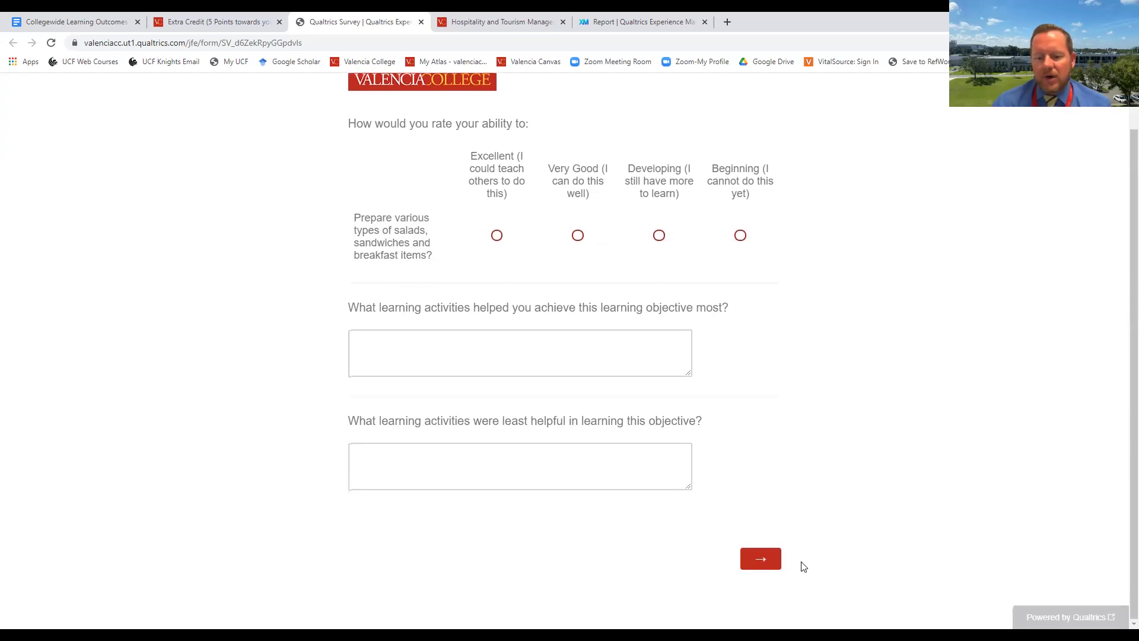
pyautogui.click(762, 557)
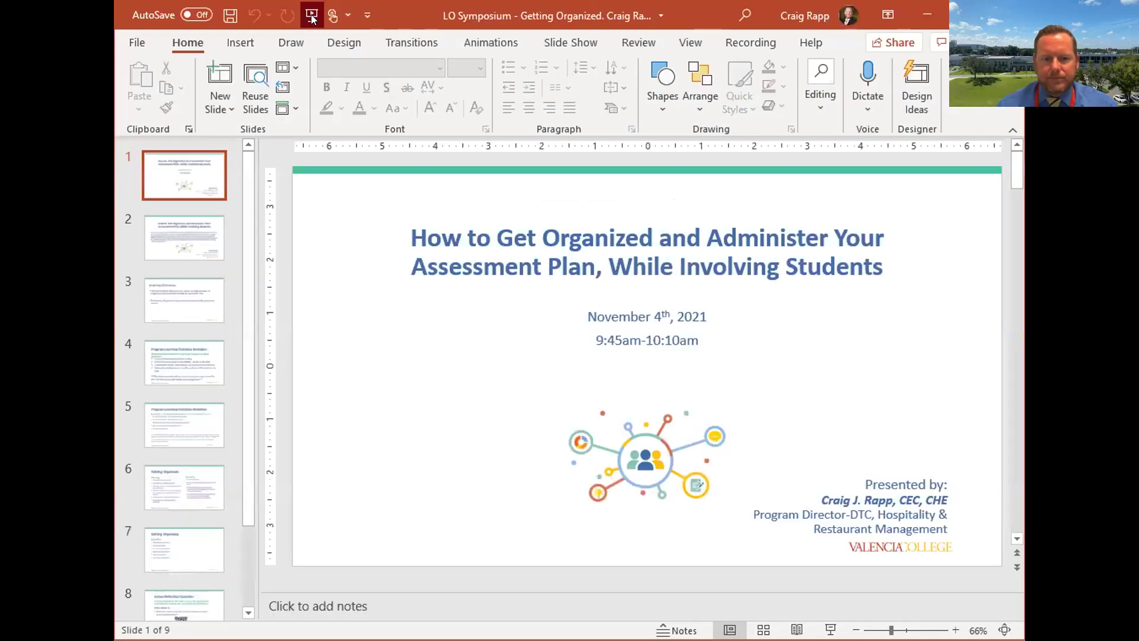
# Run the assessment-plan slide show full screen from slide 1.
pyautogui.click(311, 18)
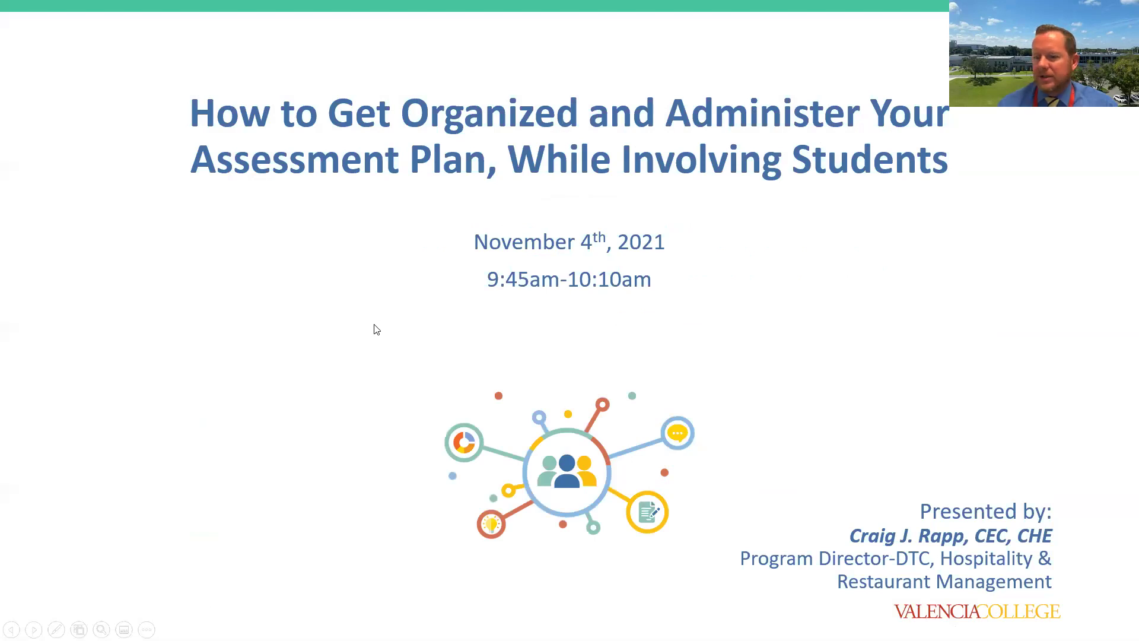